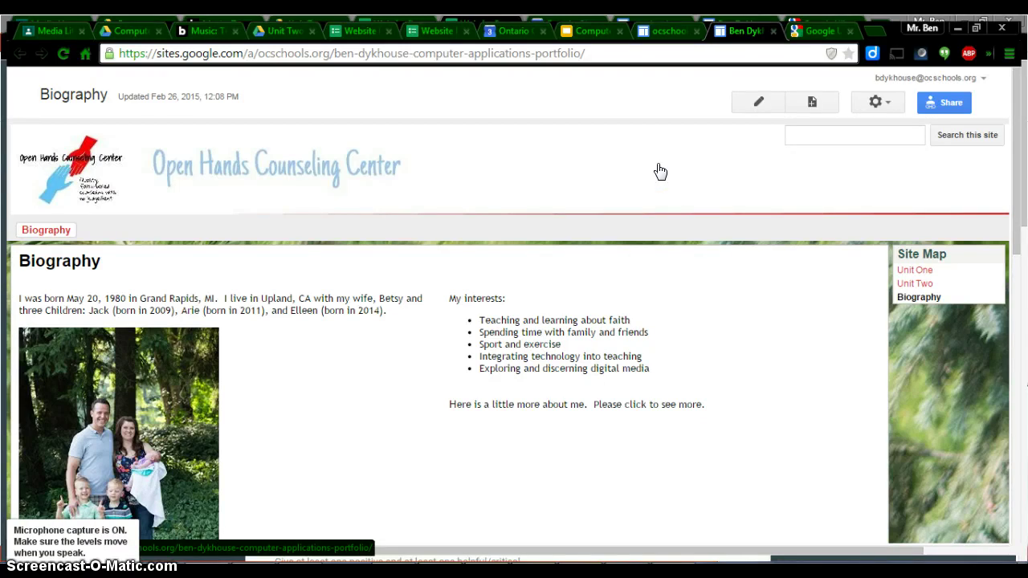
# Step: Switch to the Google URL Shortener page's tab and load Google Drive there from drive.google.com
pyautogui.click(580, 135)
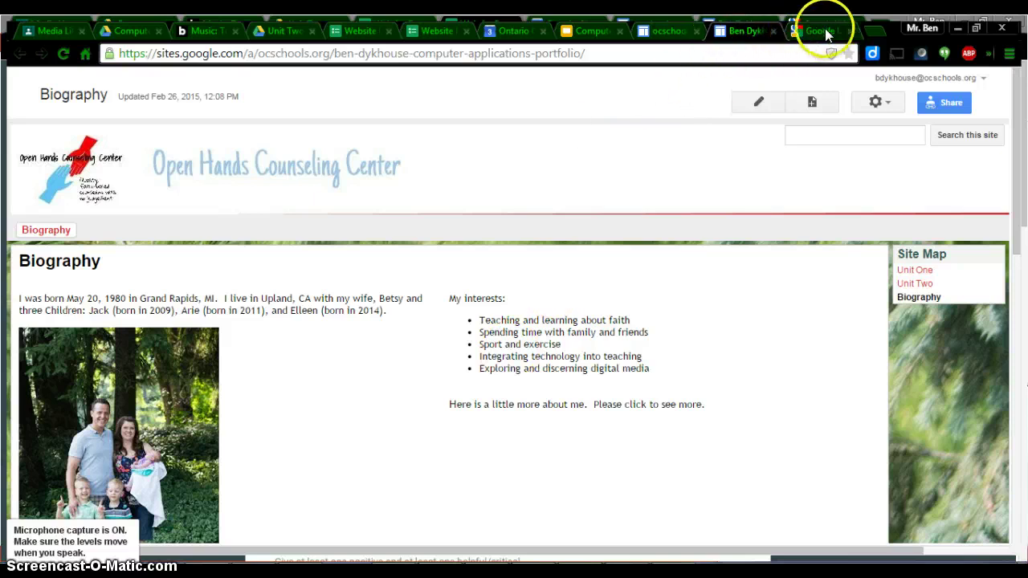
pyautogui.click(821, 31)
pyautogui.click(711, 52)
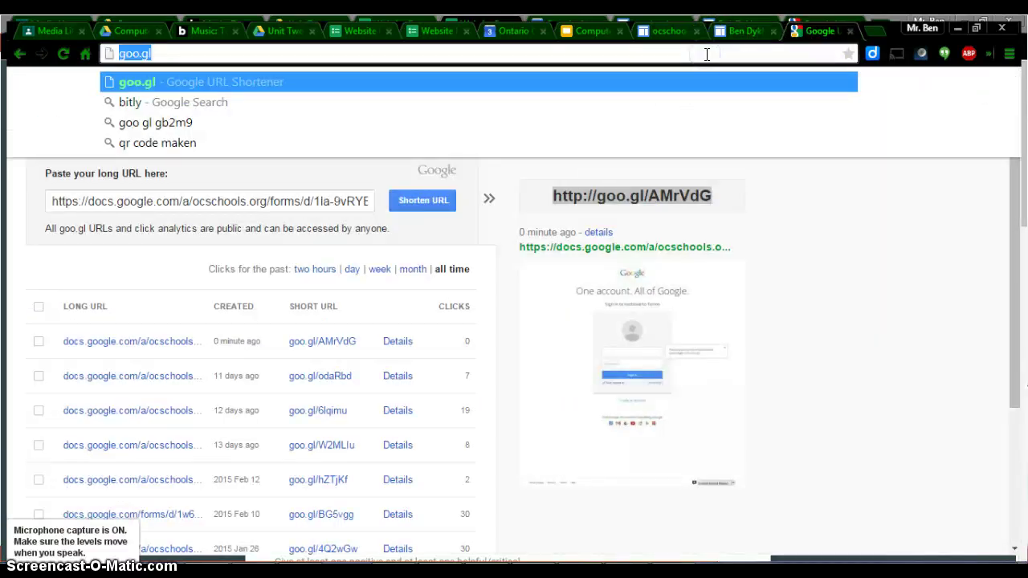
pyautogui.write('drive.')
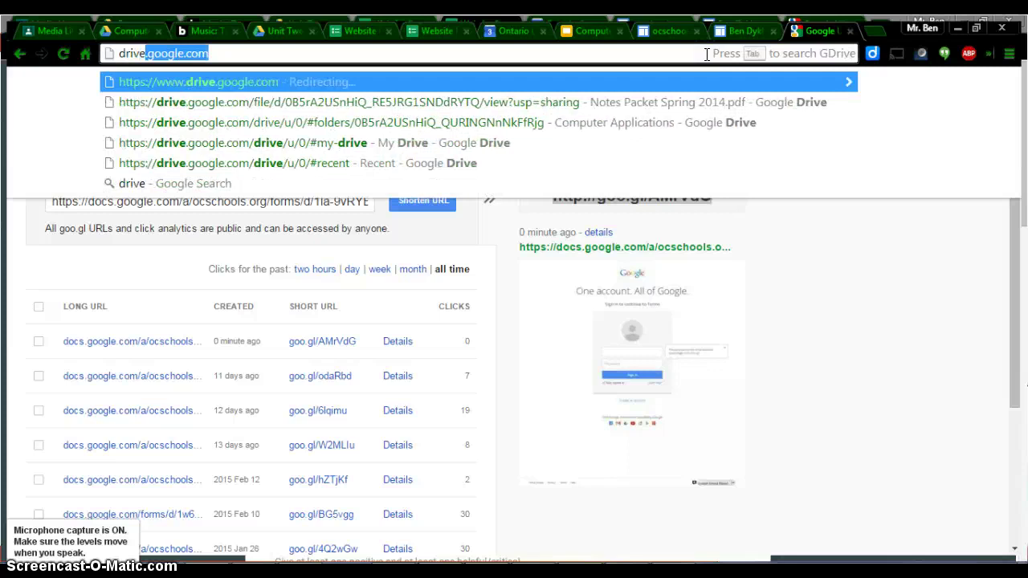
pyautogui.press('Return')
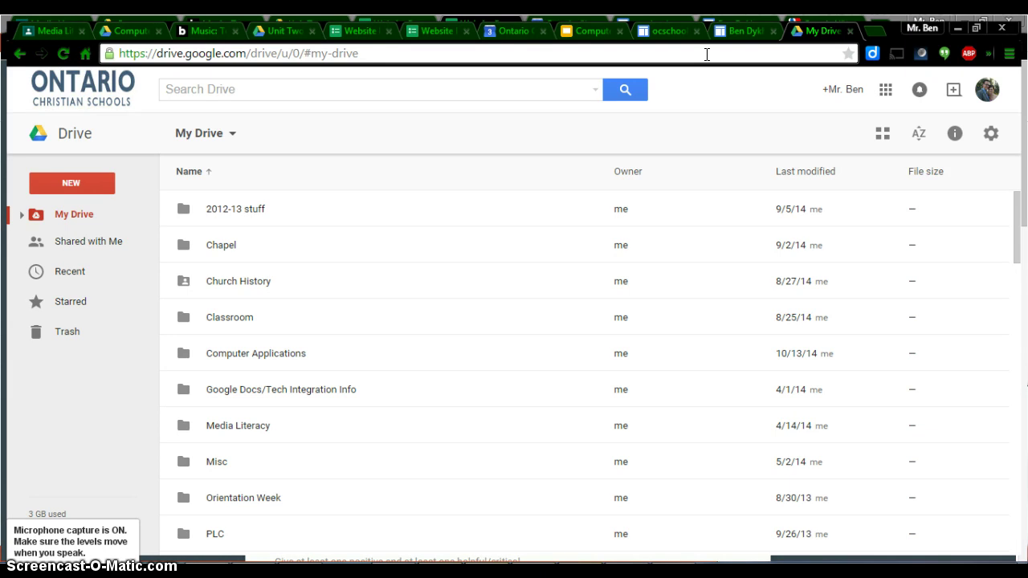
# Step: Create a new folder named "Computer Applications Website" in My Drive
pyautogui.click(70, 184)
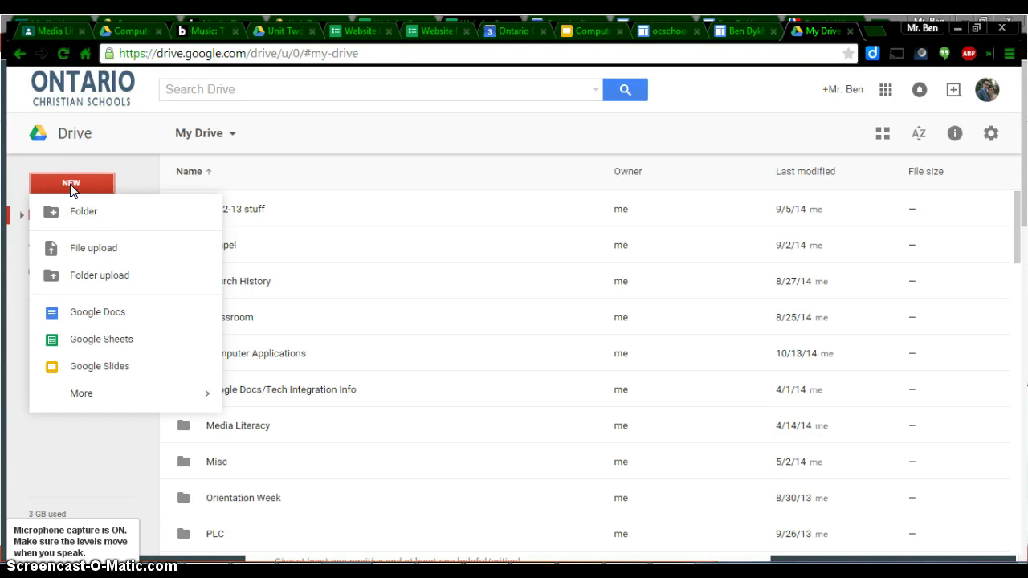
pyautogui.click(96, 219)
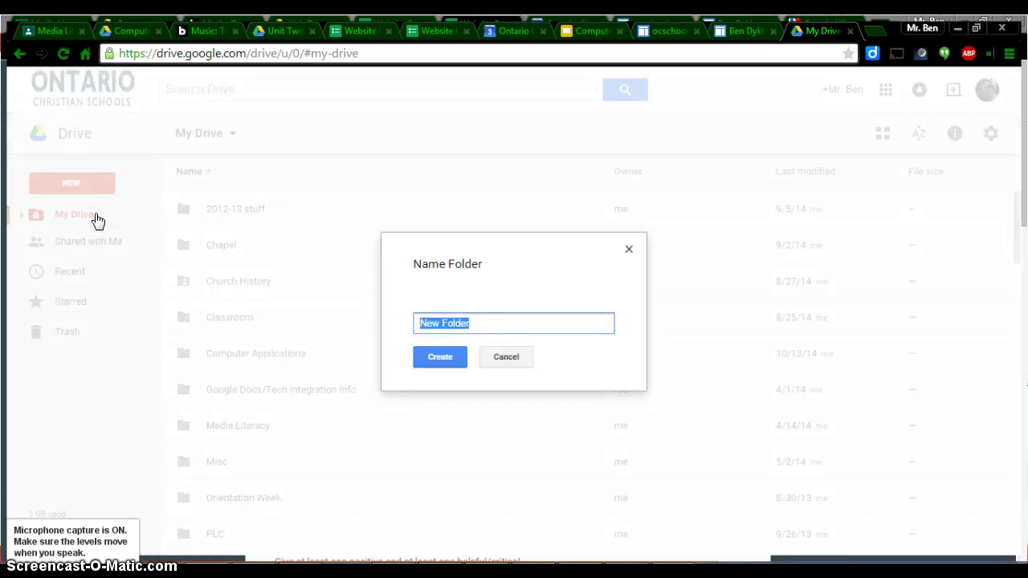
pyautogui.write('Compu')
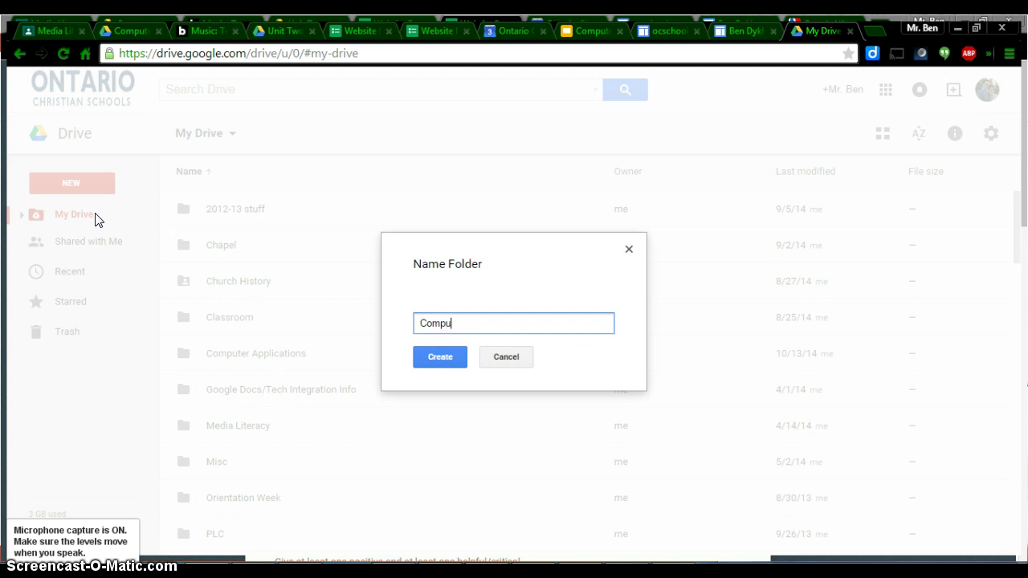
pyautogui.write('ter Applications We')
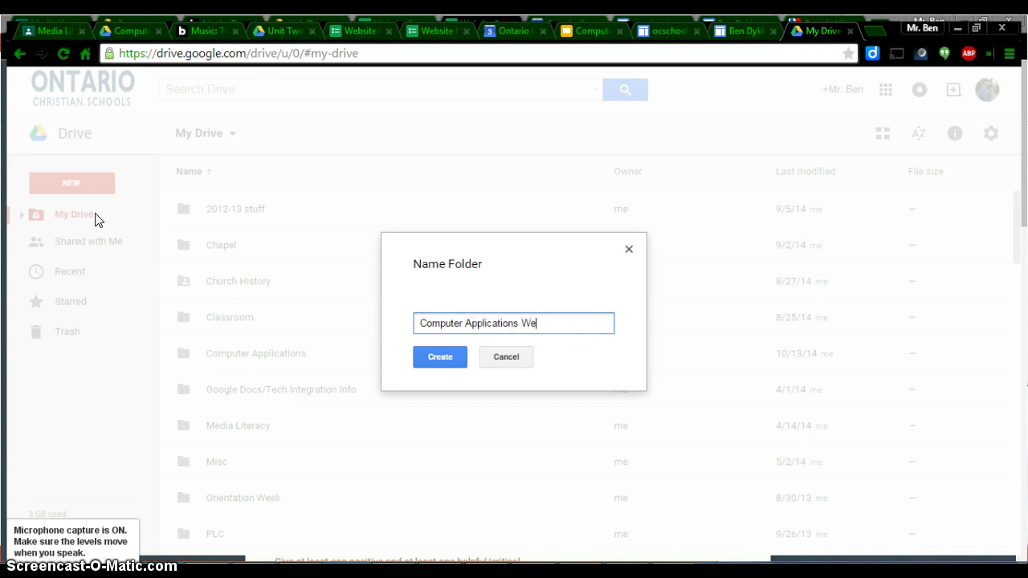
pyautogui.write('bsite')
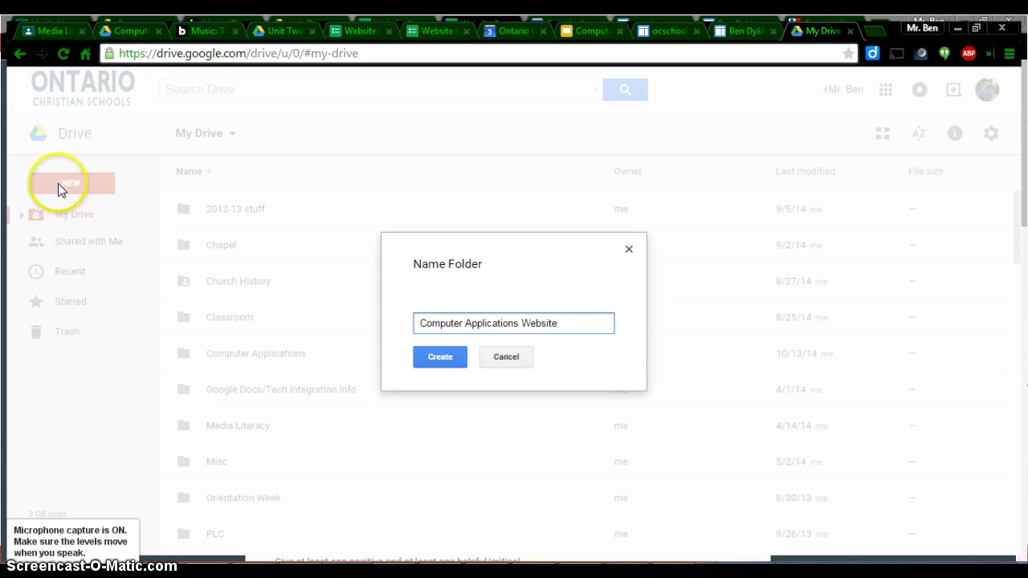
pyautogui.click(444, 359)
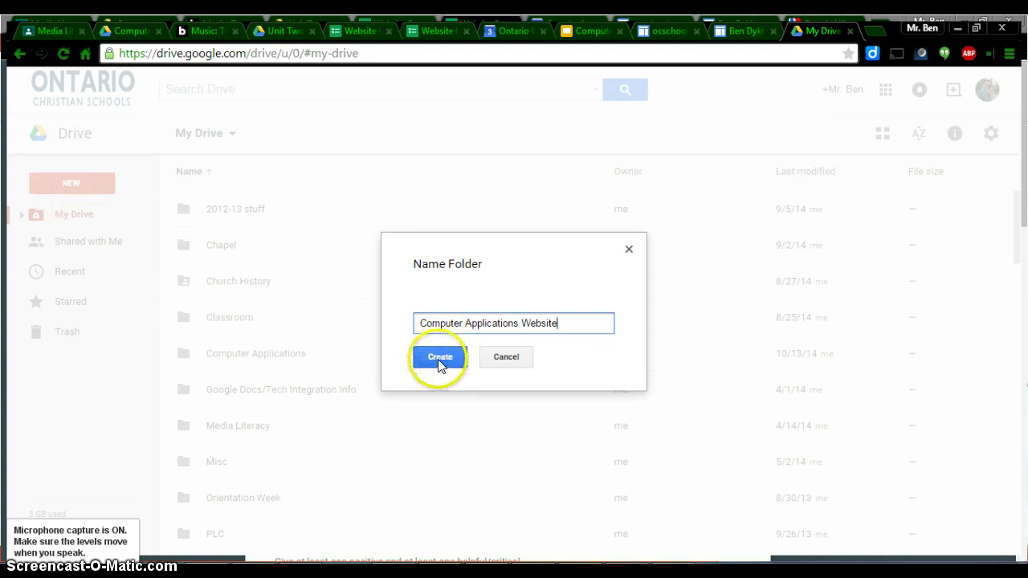
pyautogui.click(442, 361)
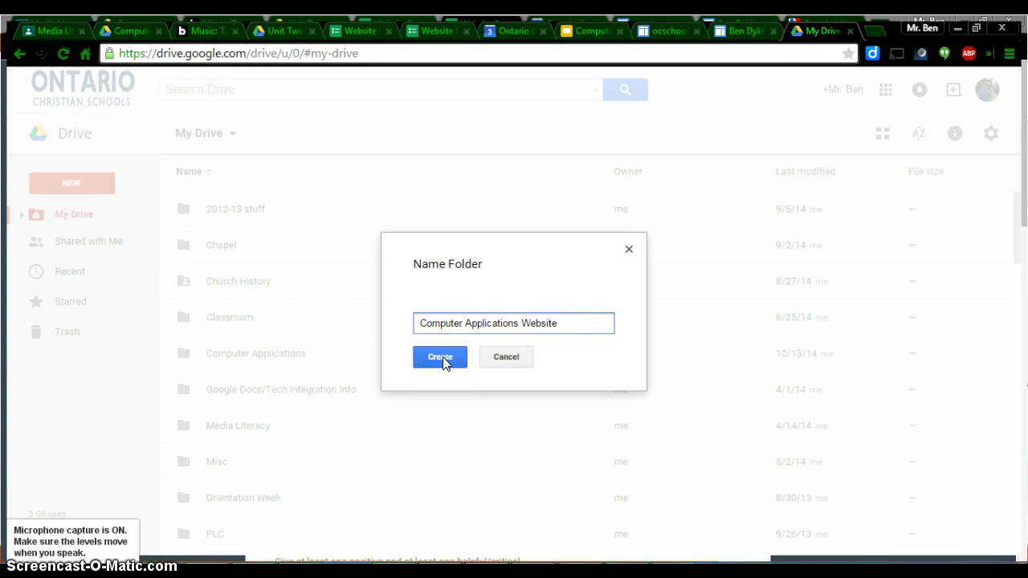
pyautogui.click(444, 359)
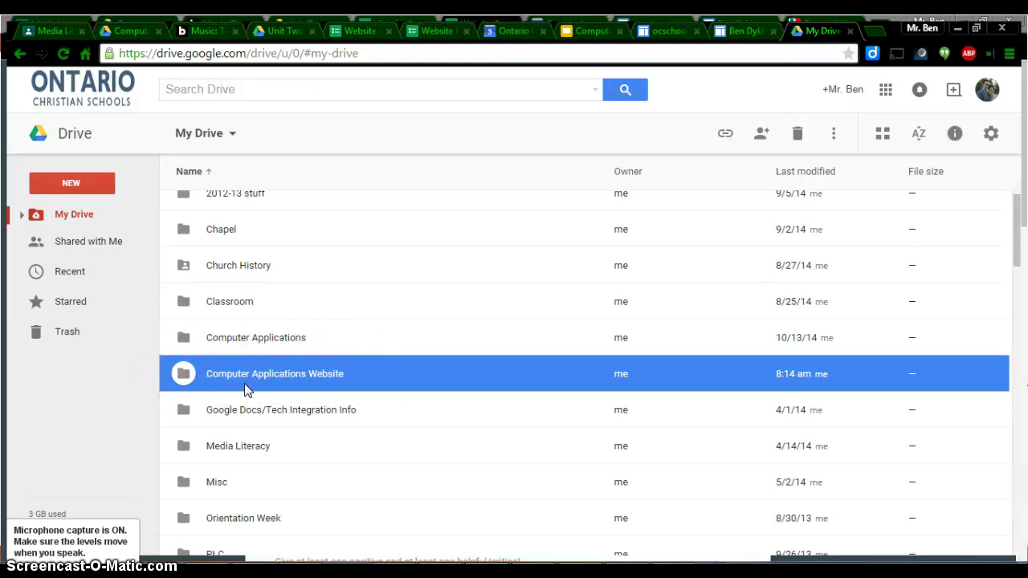
# Step: Open the sharing settings of the Computer Applications Website folder and turn on its shareable link
pyautogui.click(182, 373)
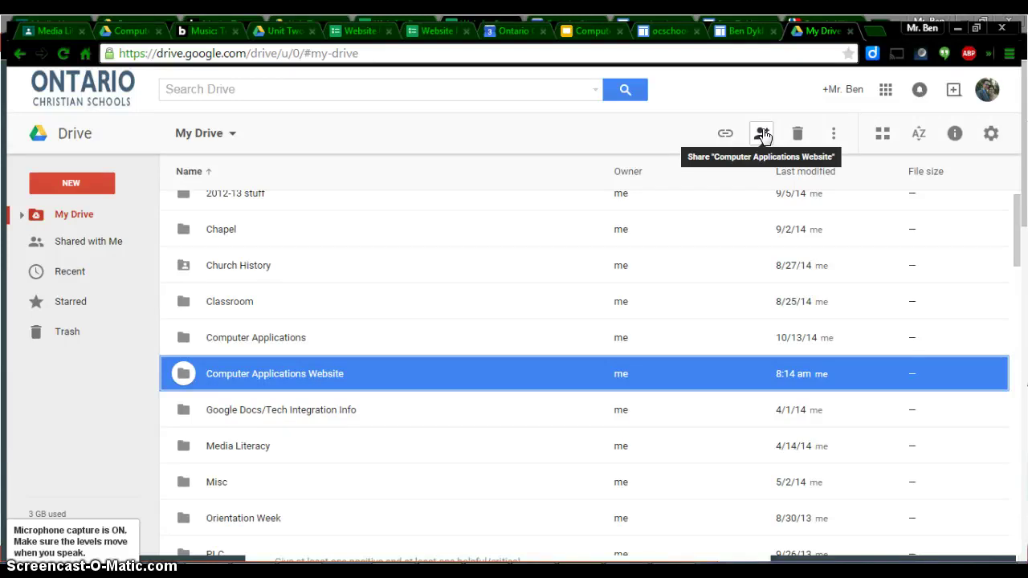
pyautogui.click(763, 135)
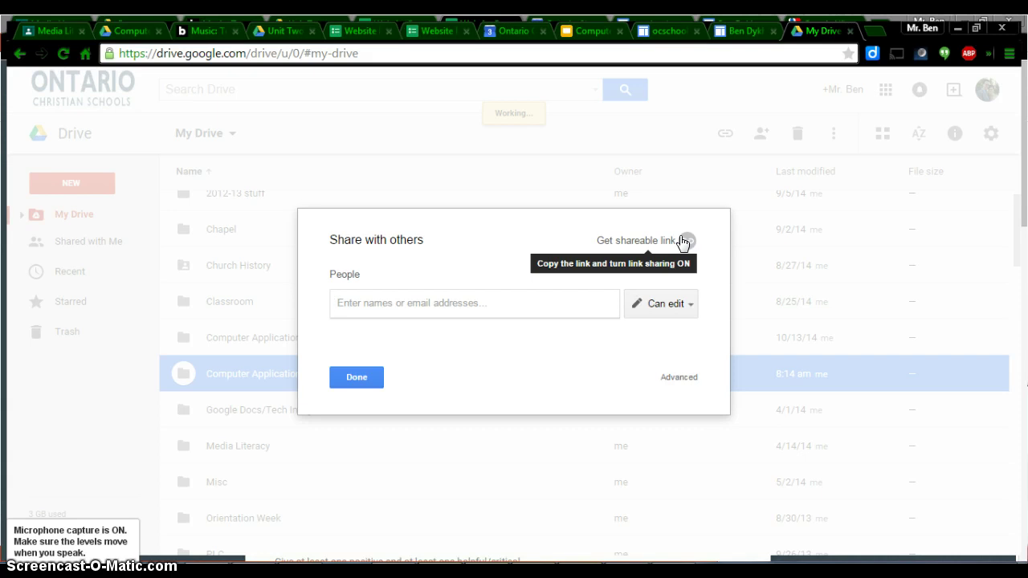
pyautogui.click(686, 241)
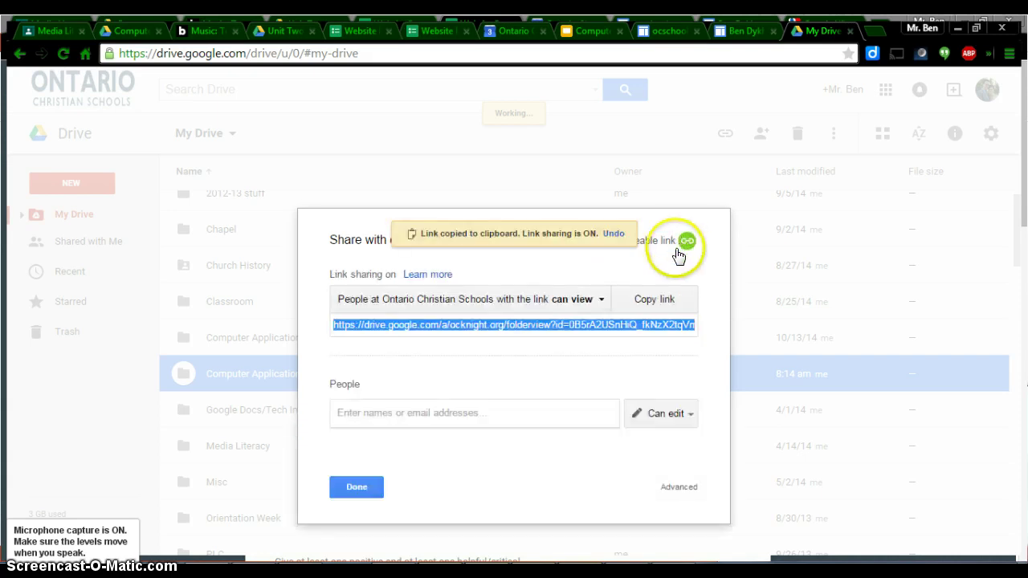
# Step: Set the folder's link sharing to "On - Anyone with the link" with view access, save it and finish sharing
pyautogui.click(600, 302)
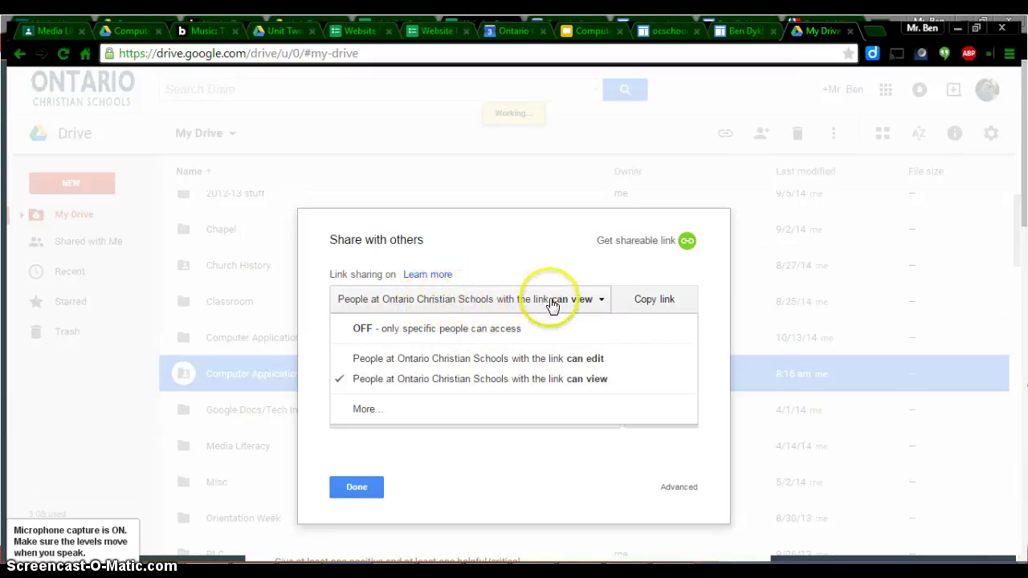
pyautogui.click(366, 412)
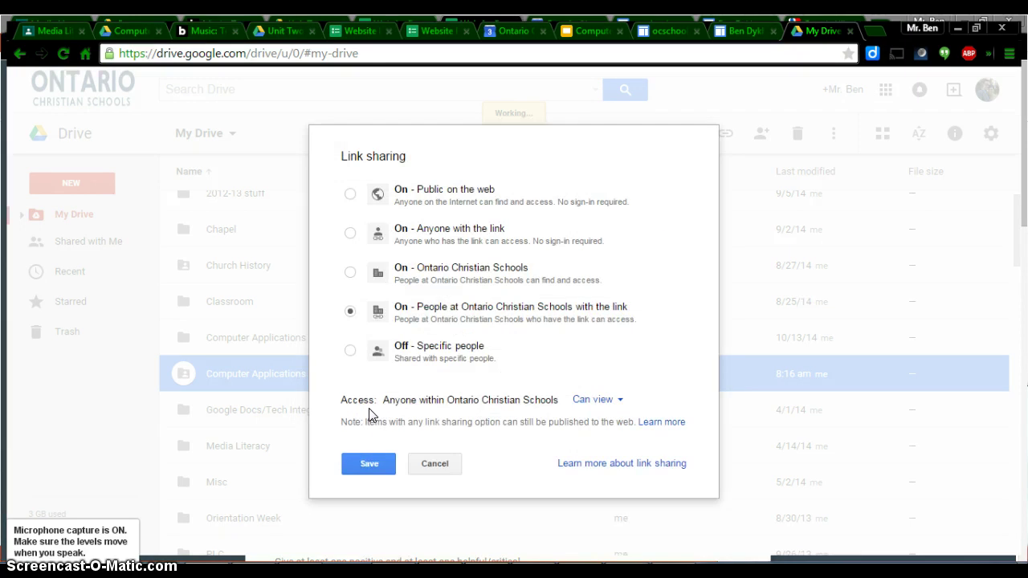
pyautogui.click(351, 234)
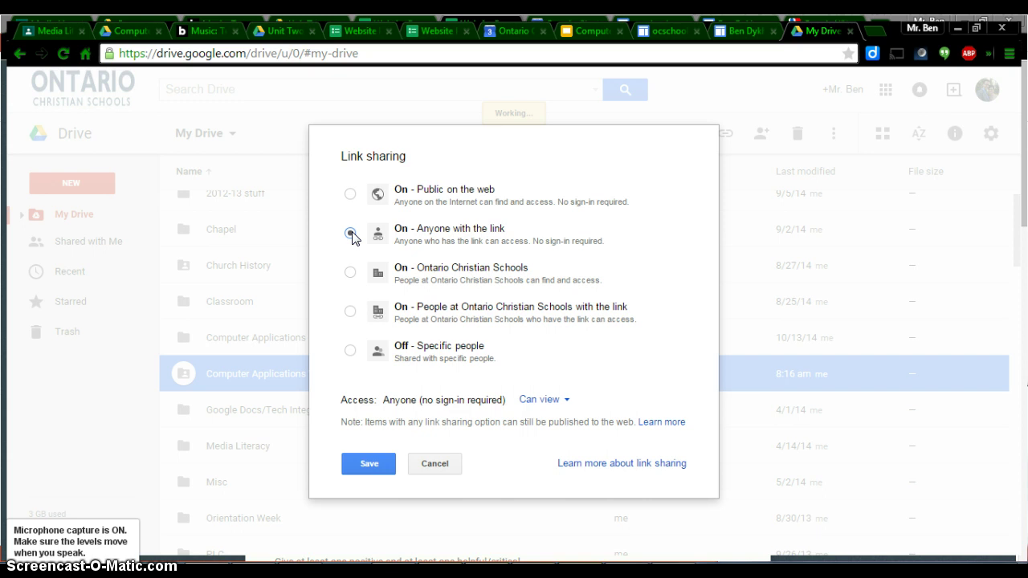
pyautogui.click(379, 468)
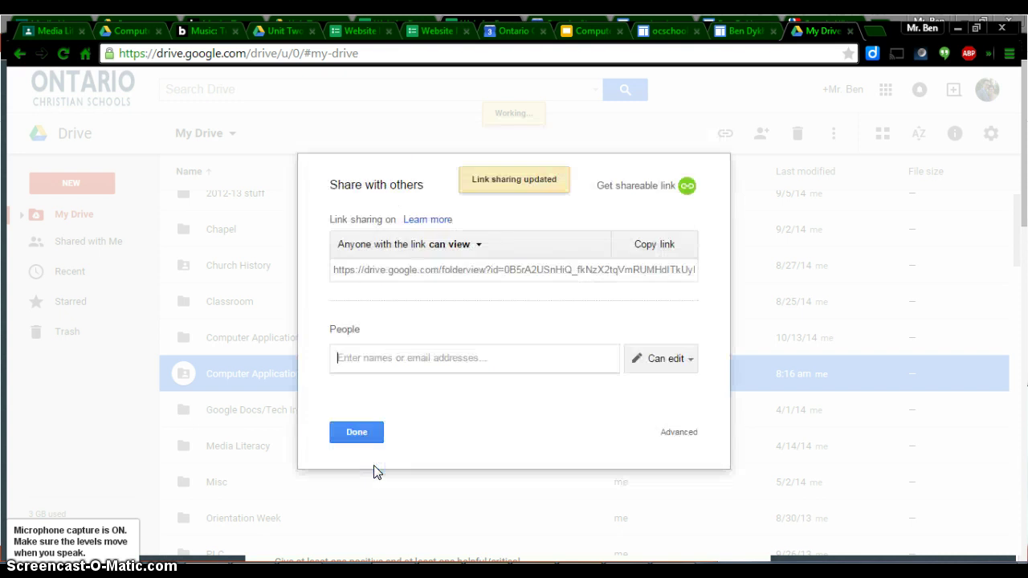
pyautogui.click(357, 434)
pyautogui.click(358, 434)
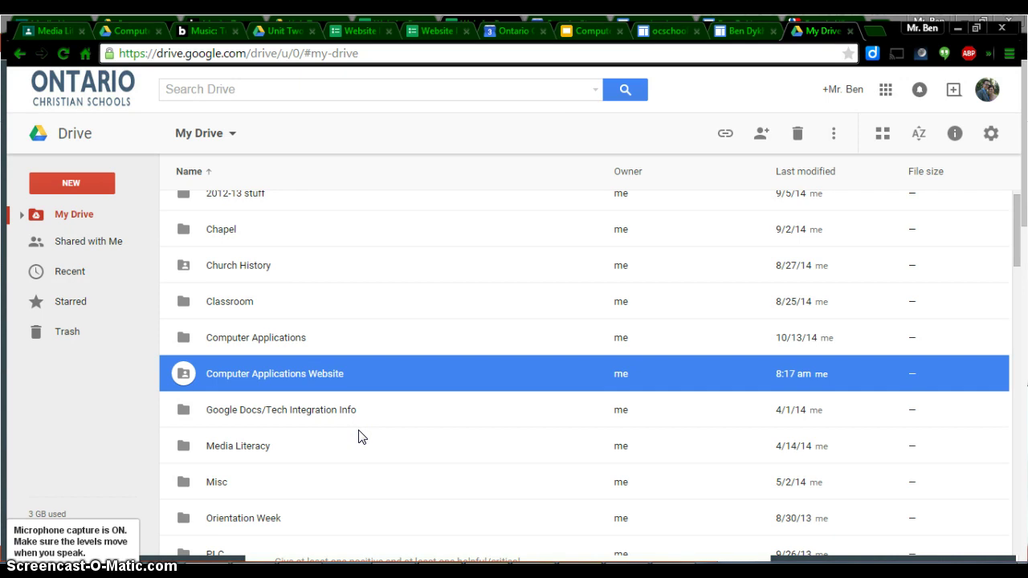
pyautogui.moveTo(297, 390)
pyautogui.mouseDown()
pyautogui.moveTo(207, 356)
pyautogui.moveTo(177, 386)
pyautogui.moveTo(313, 390)
pyautogui.mouseUp()
pyautogui.click(357, 360)
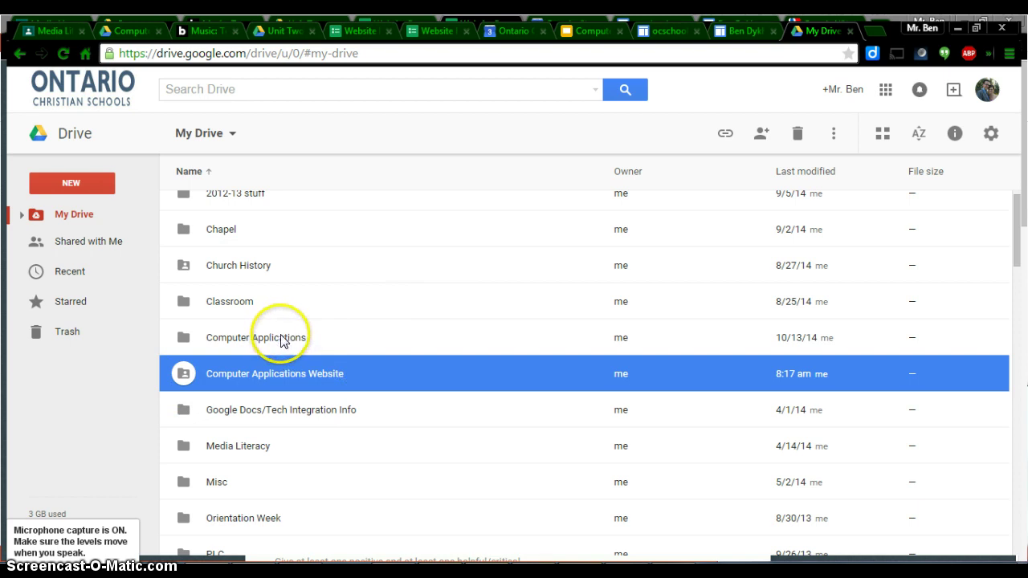
# Step: Switch to the computer applications portfolio site and look through its Biography page
pyautogui.click(744, 31)
pyautogui.scroll(-5, 566, 371)
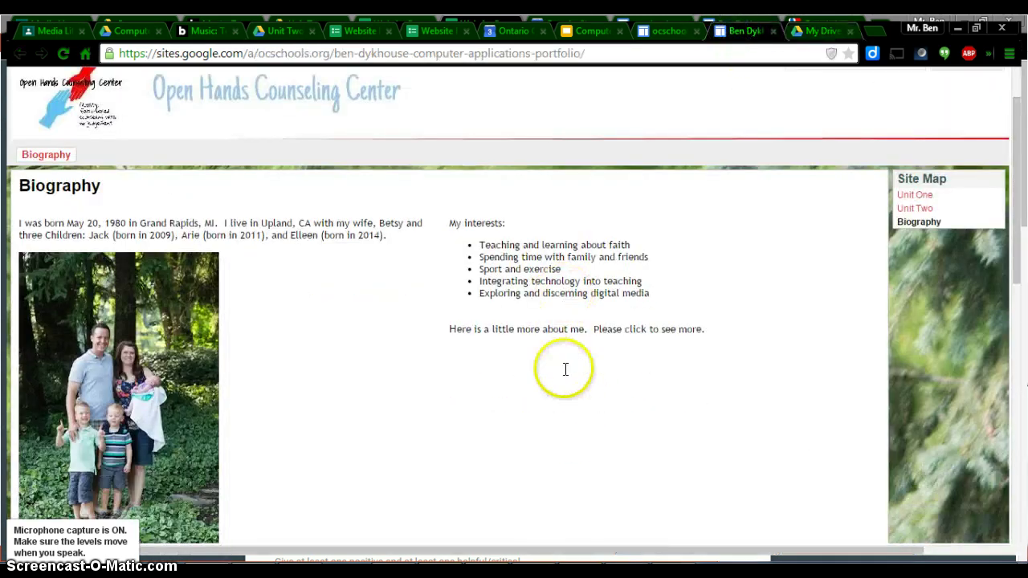
pyautogui.scroll(1, 565, 372)
pyautogui.scroll(5, 565, 374)
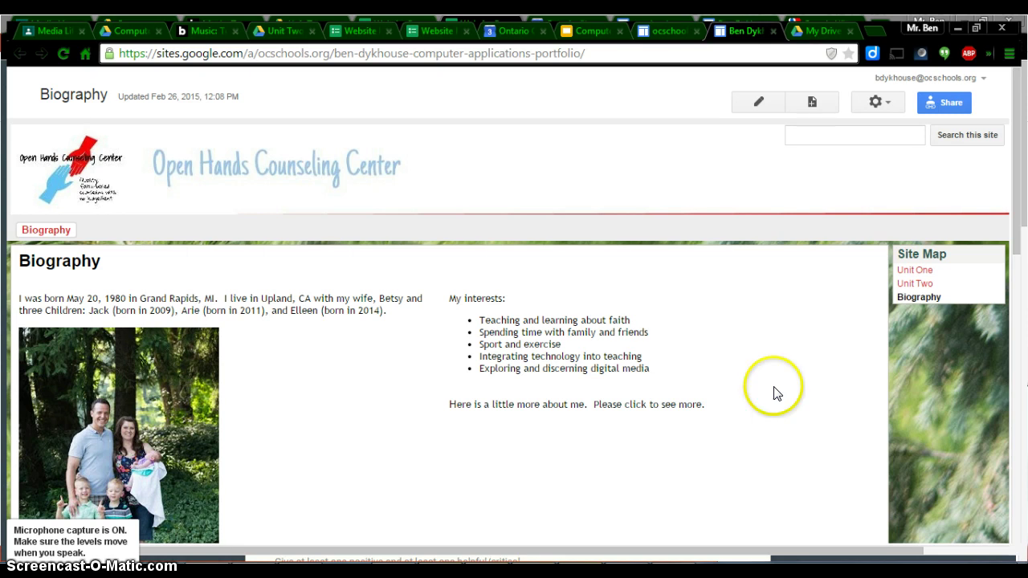
pyautogui.scroll(-3, 661, 404)
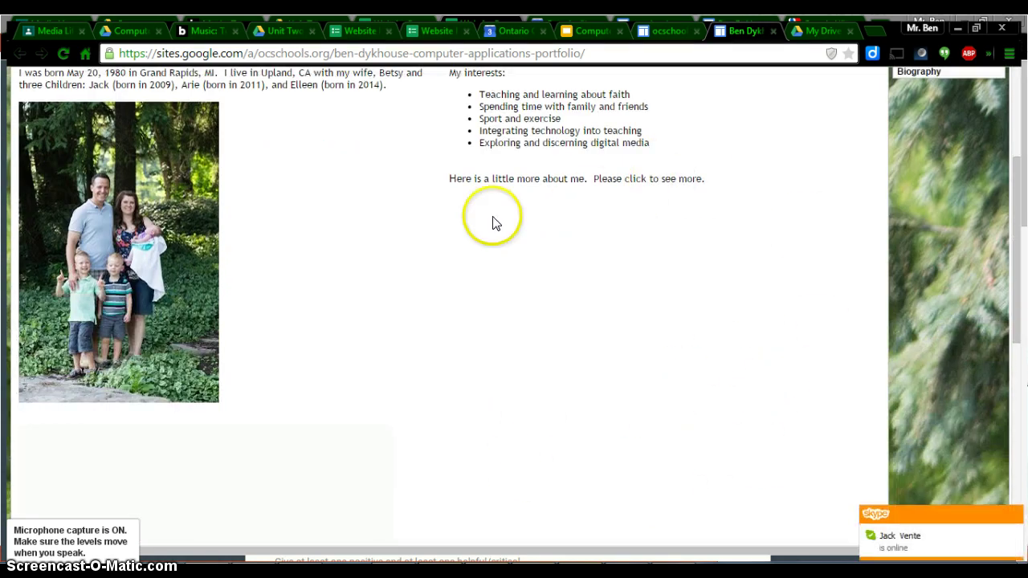
pyautogui.scroll(3, 652, 371)
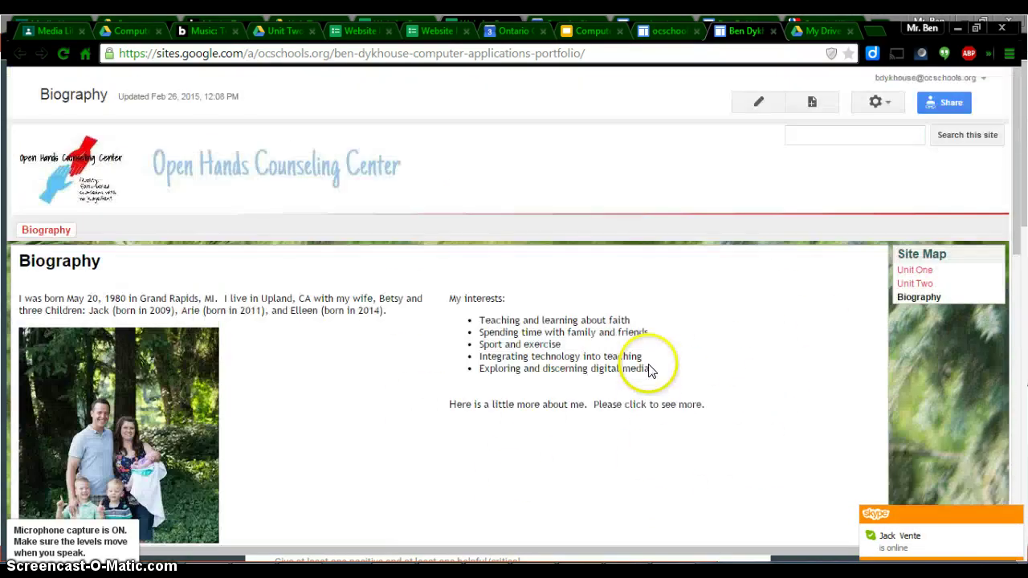
# Step: Open the portfolio's Unit One page and examine the company logo and the embedded Company Overview
pyautogui.click(922, 273)
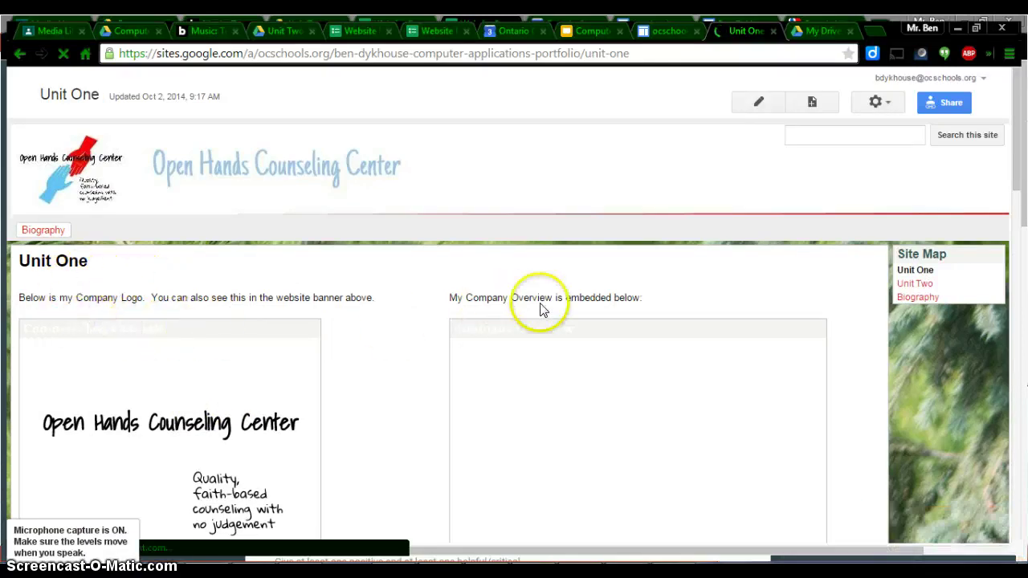
pyautogui.scroll(-3, 517, 310)
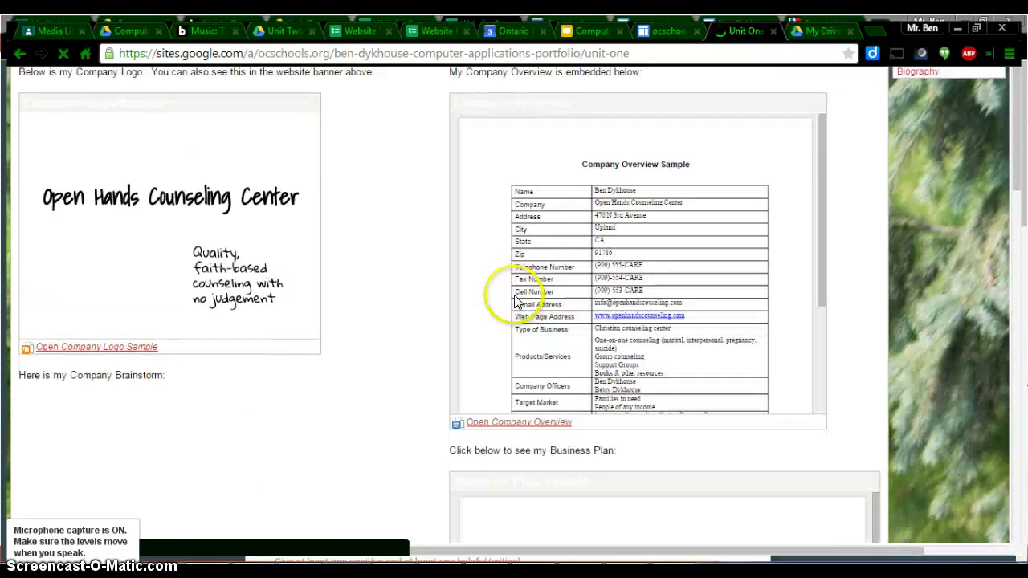
pyautogui.scroll(-2, 517, 307)
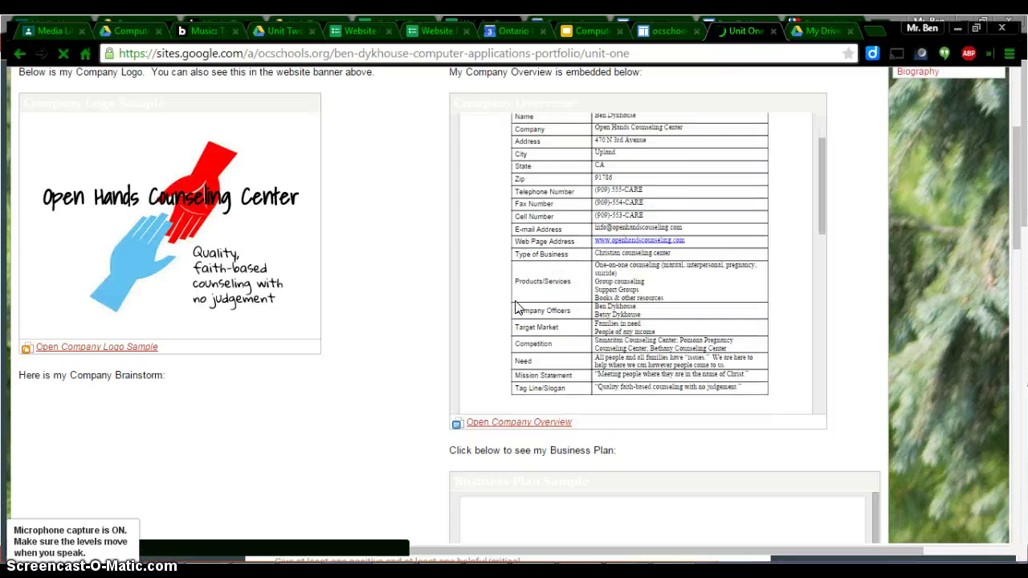
pyautogui.scroll(-5, 517, 308)
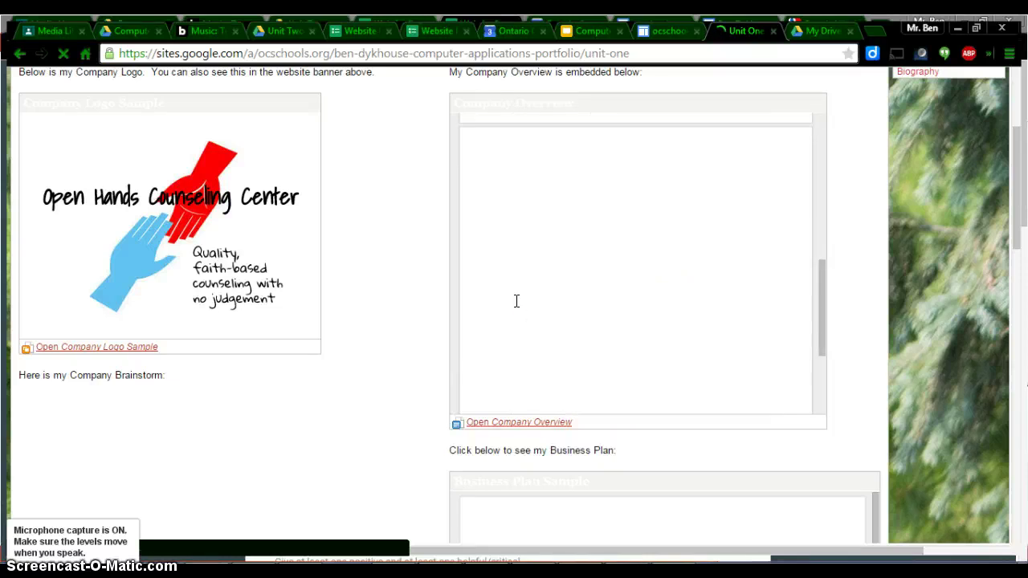
pyautogui.scroll(4, 517, 298)
pyautogui.scroll(3, 516, 299)
pyautogui.click(414, 245)
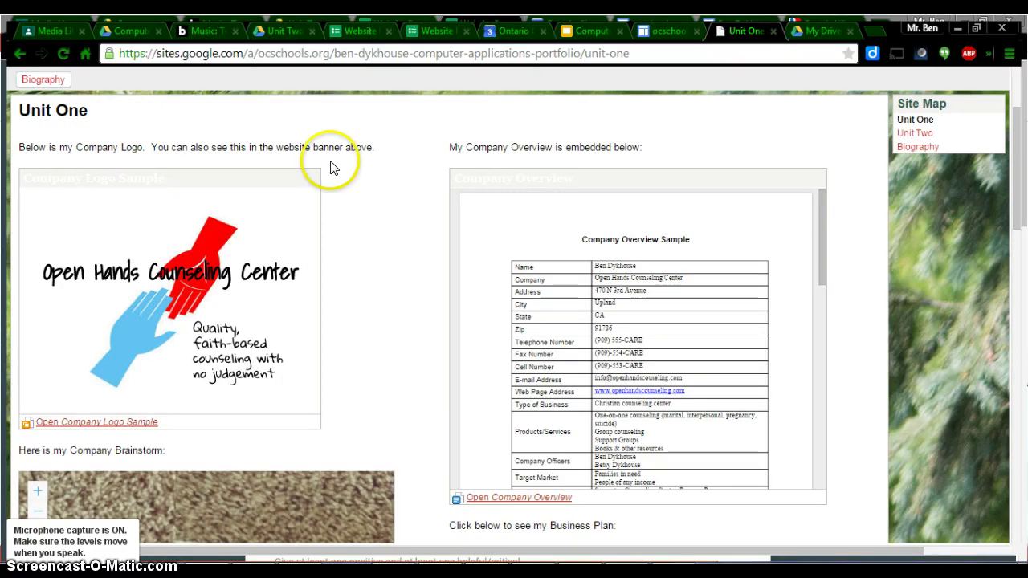
# Step: Switch back to Google Drive and search for "company logo"
pyautogui.click(817, 32)
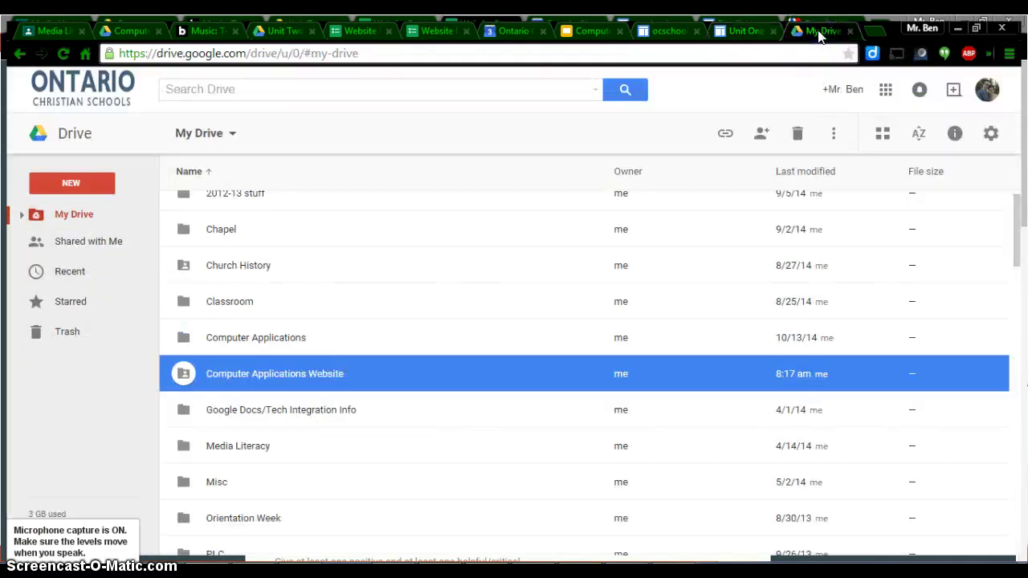
pyautogui.click(375, 88)
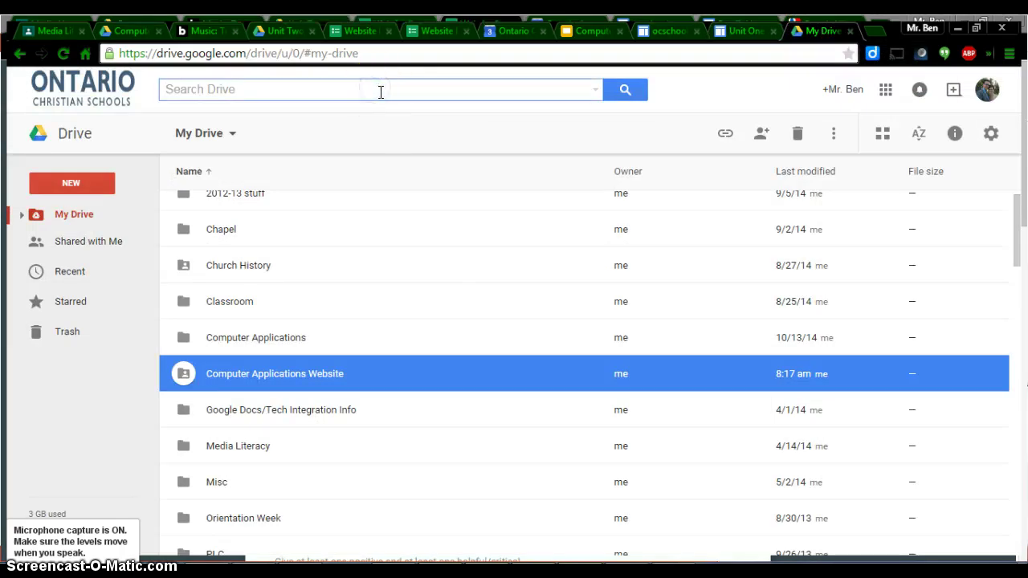
pyautogui.write('comp')
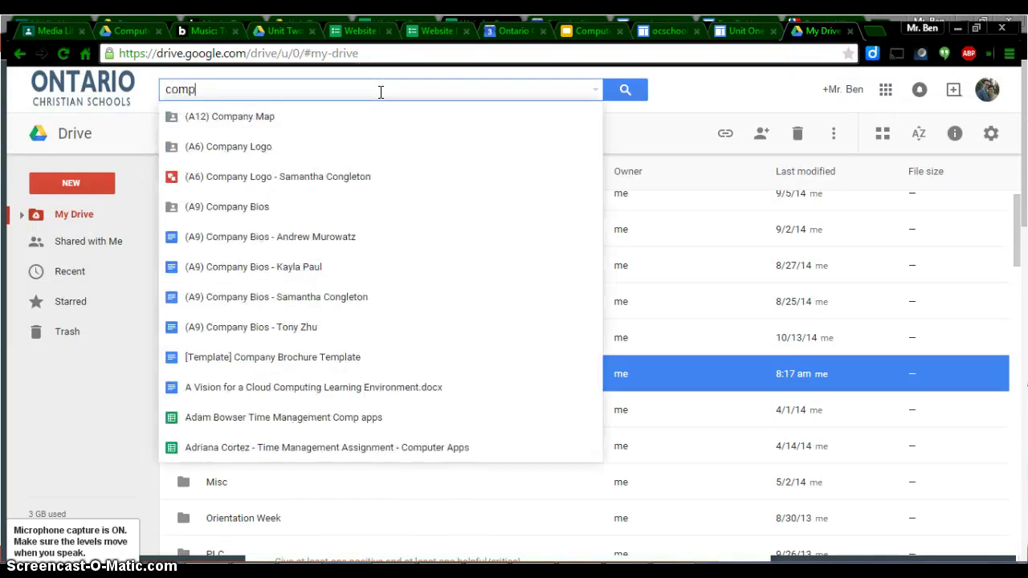
pyautogui.write('any ')
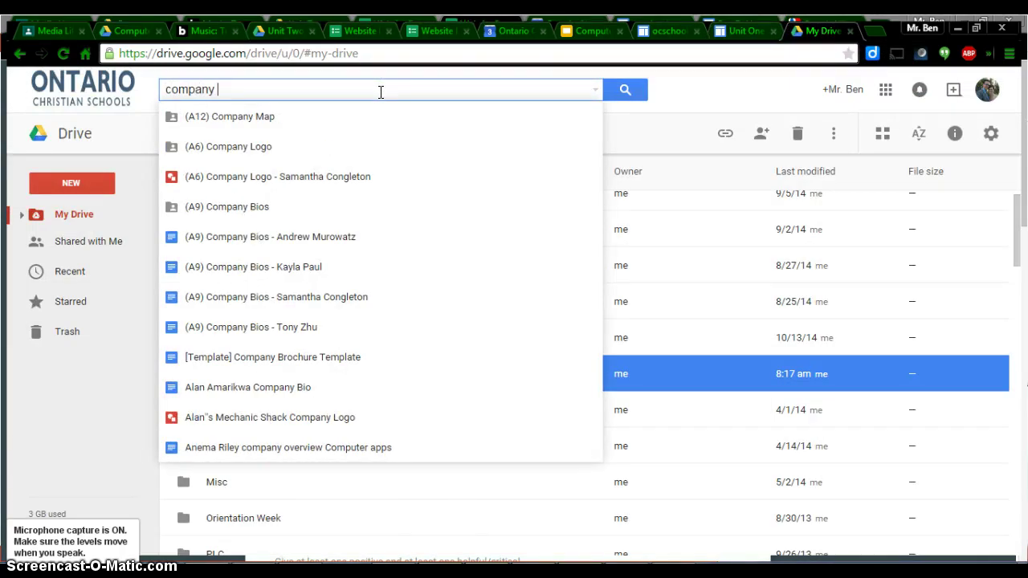
pyautogui.write('logo')
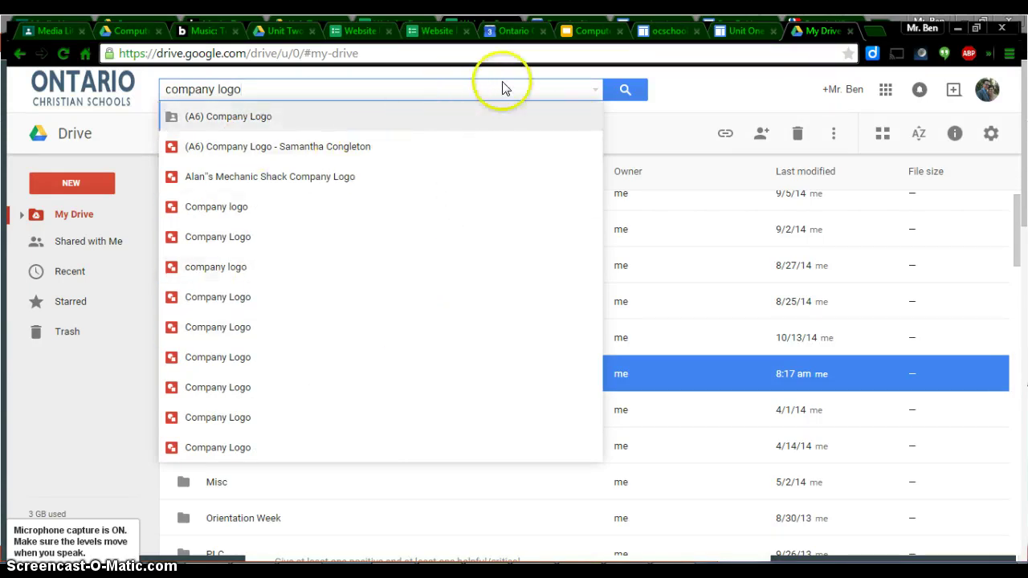
pyautogui.click(700, 103)
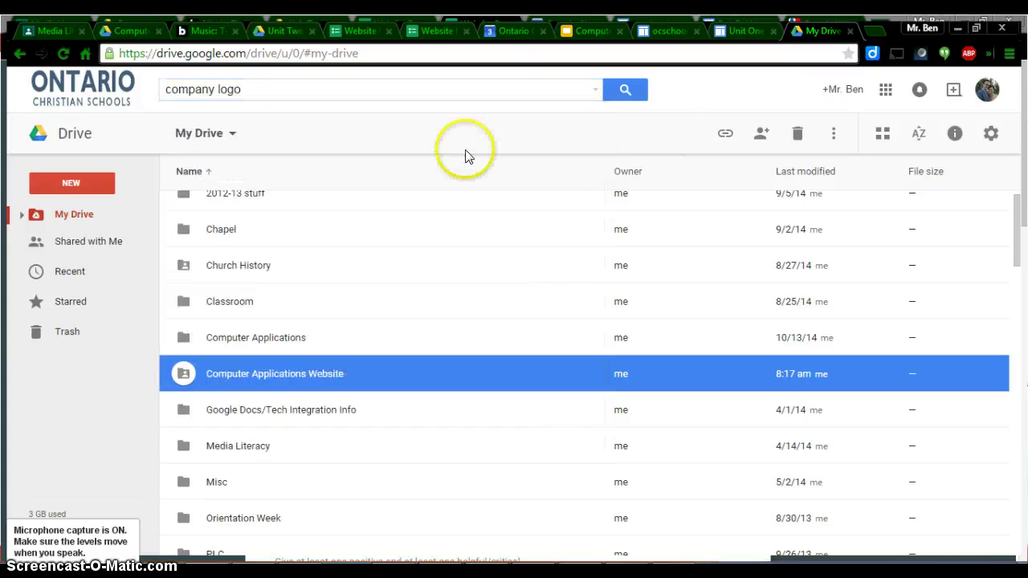
# Step: Open the Google Updates (Unit One) folder inside Computer Applications > Unit One and find the company logo files
pyautogui.click(258, 337)
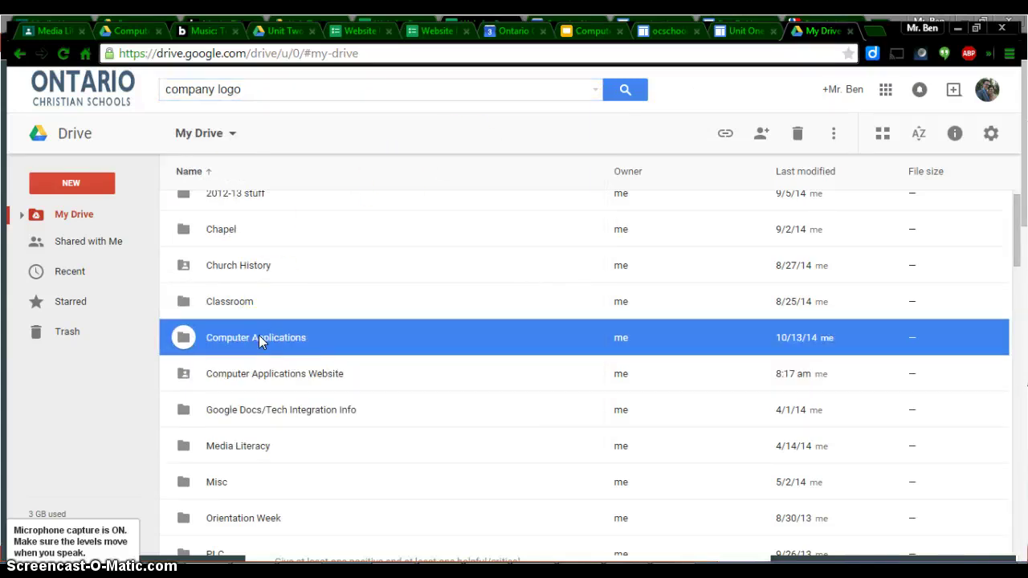
pyautogui.click(281, 337)
pyautogui.doubleClick(281, 336)
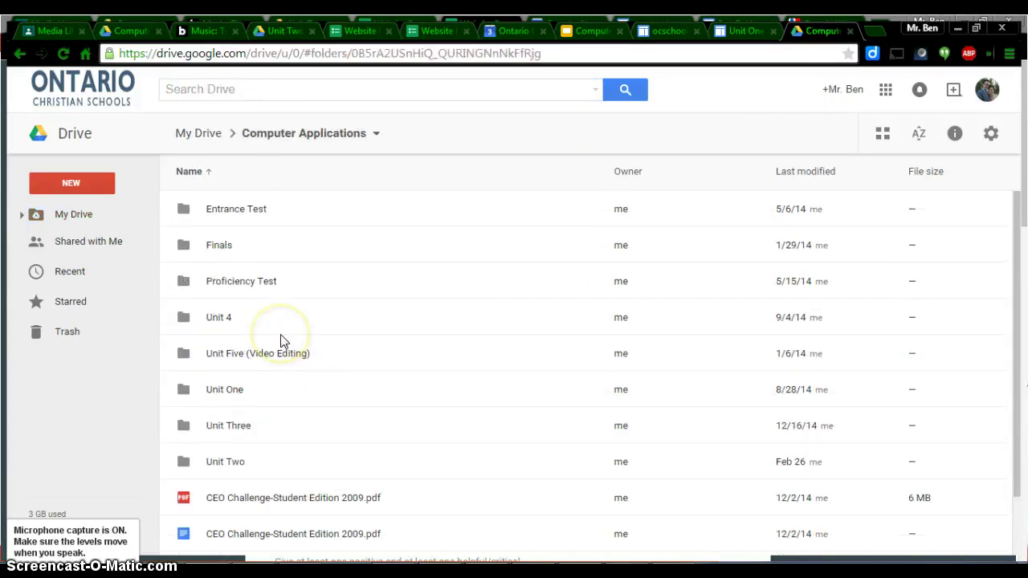
pyautogui.doubleClick(236, 389)
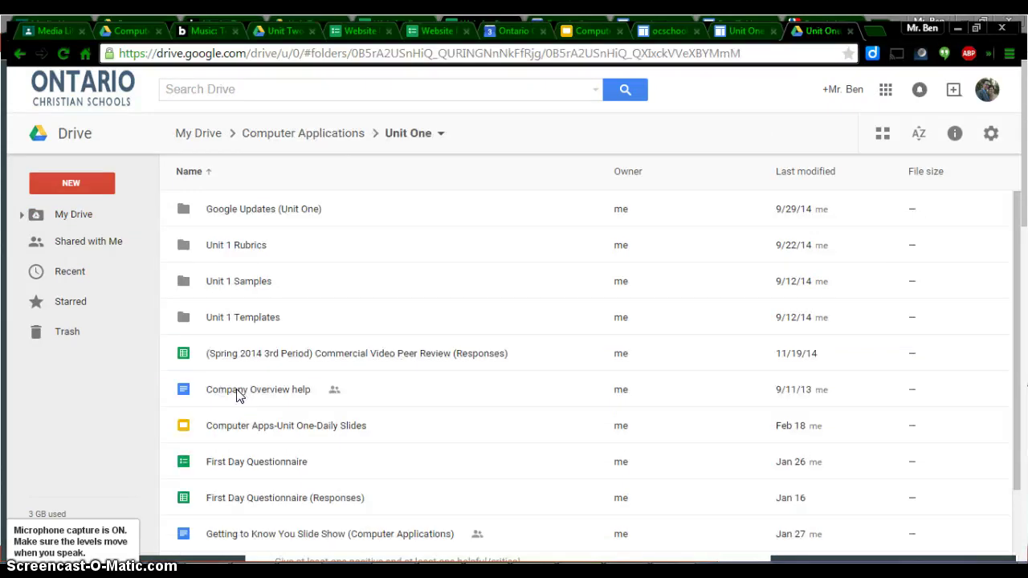
pyautogui.doubleClick(249, 207)
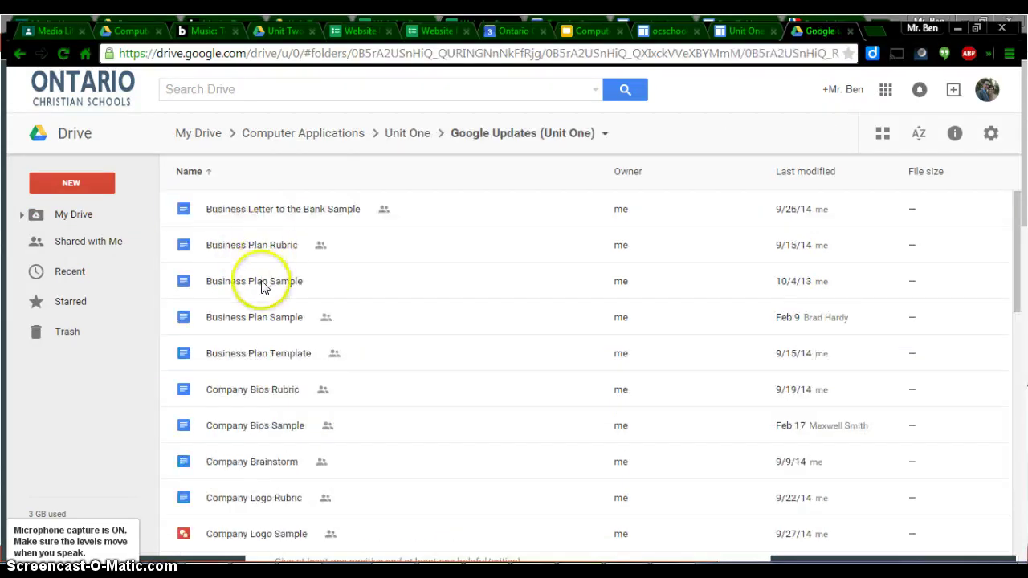
pyautogui.scroll(-3, 262, 286)
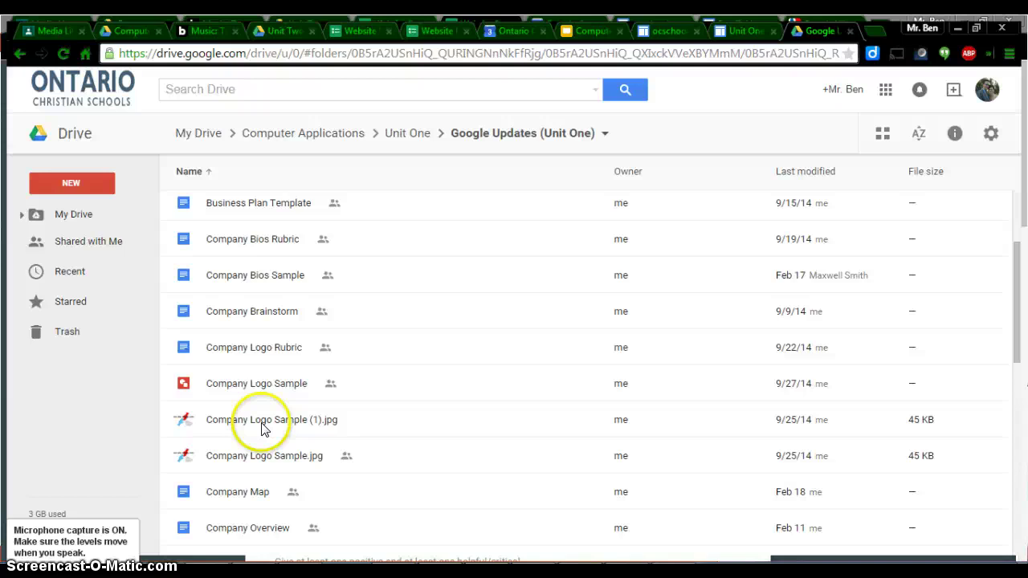
# Step: Move the Company Logo Sample drawing to the Computer Applications Website folder
pyautogui.click(258, 390)
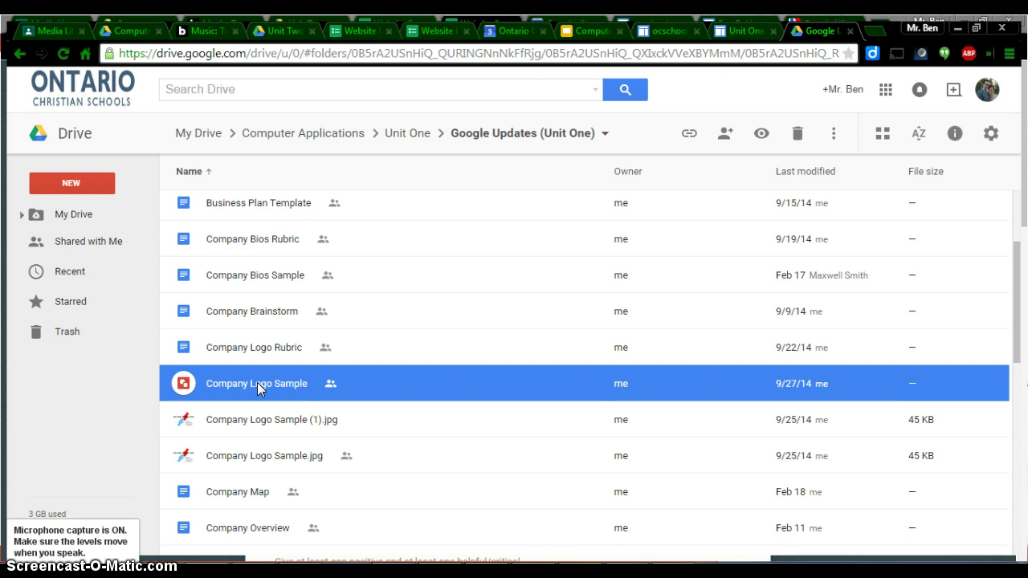
pyautogui.rightClick(258, 388)
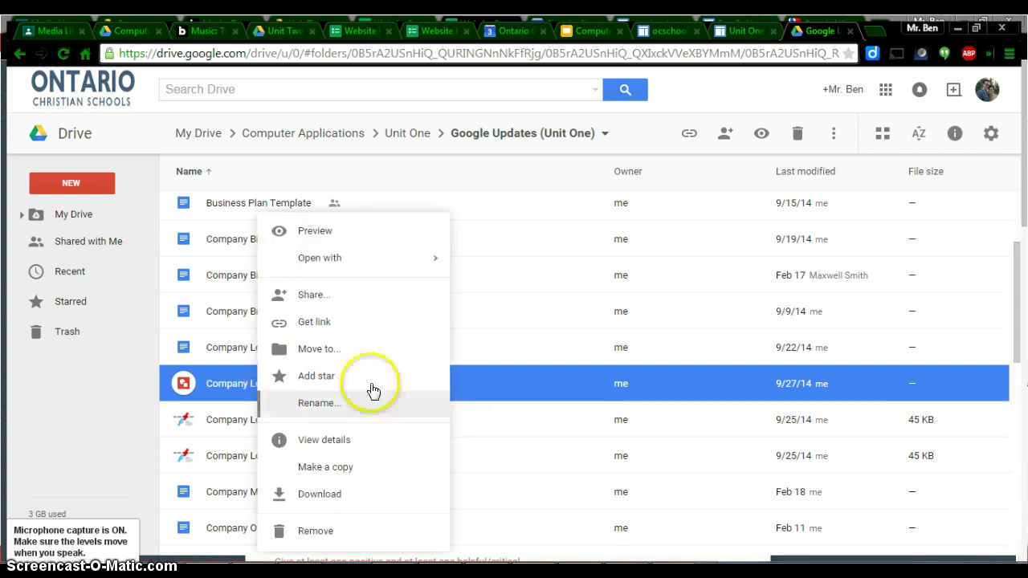
pyautogui.click(331, 351)
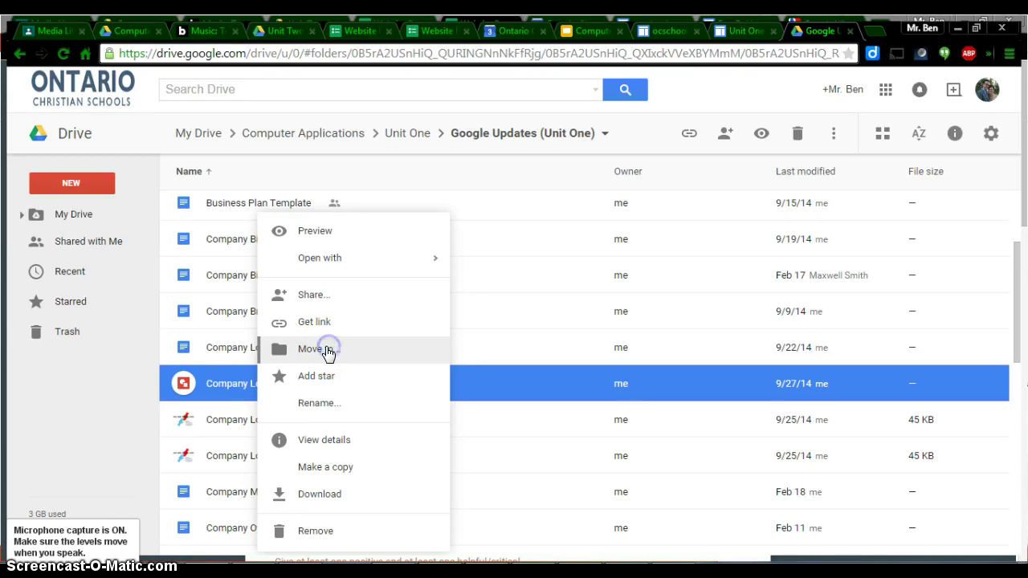
pyautogui.click(401, 357)
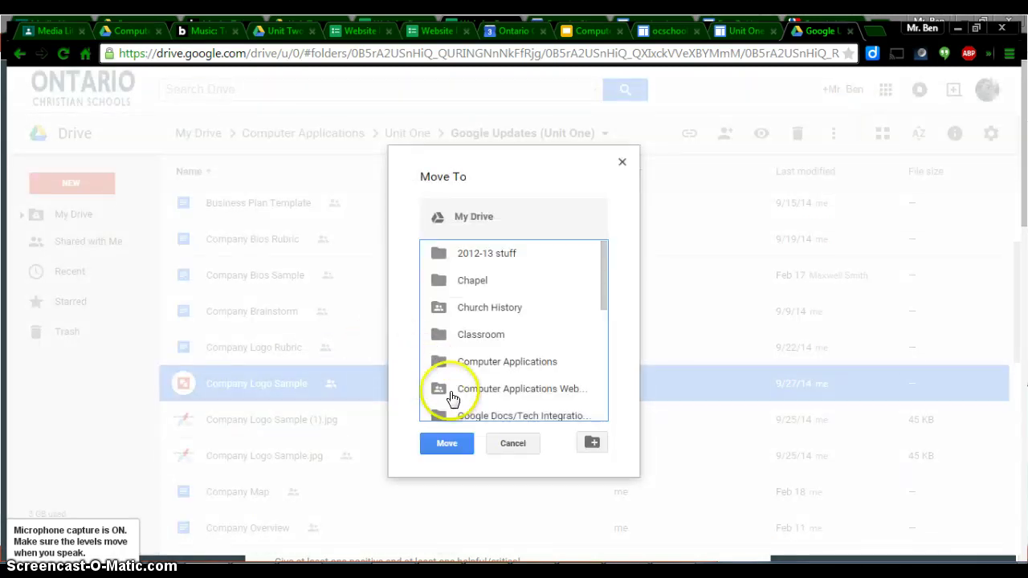
pyautogui.click(490, 390)
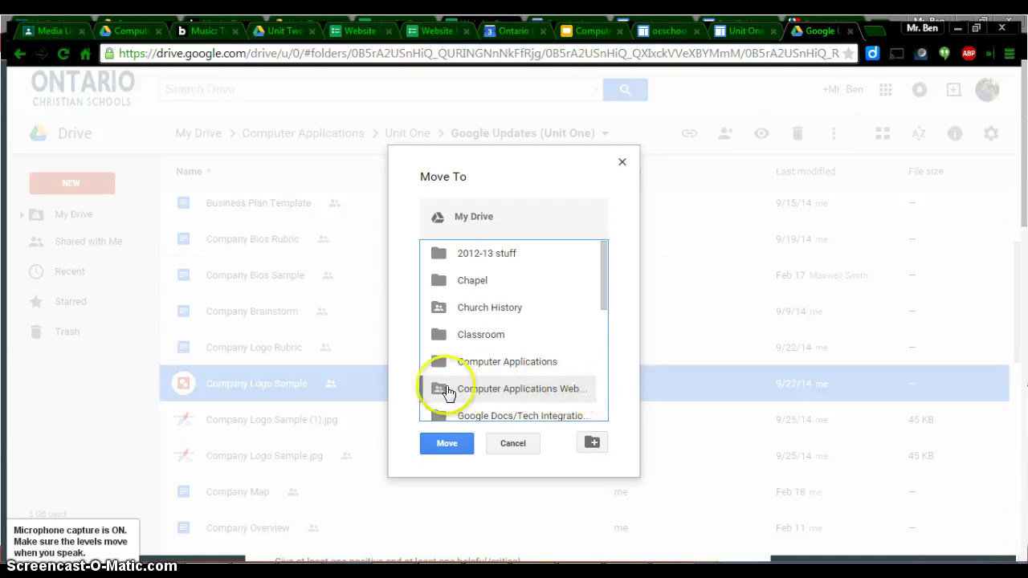
pyautogui.click(447, 445)
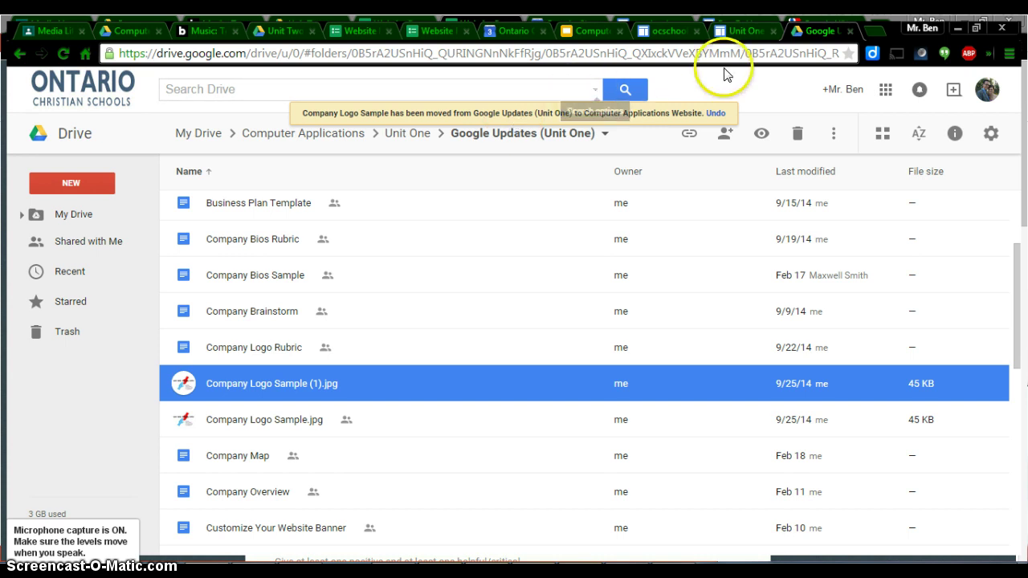
# Step: Check the Company Overview entry on the portfolio site's Unit One page
pyautogui.click(745, 32)
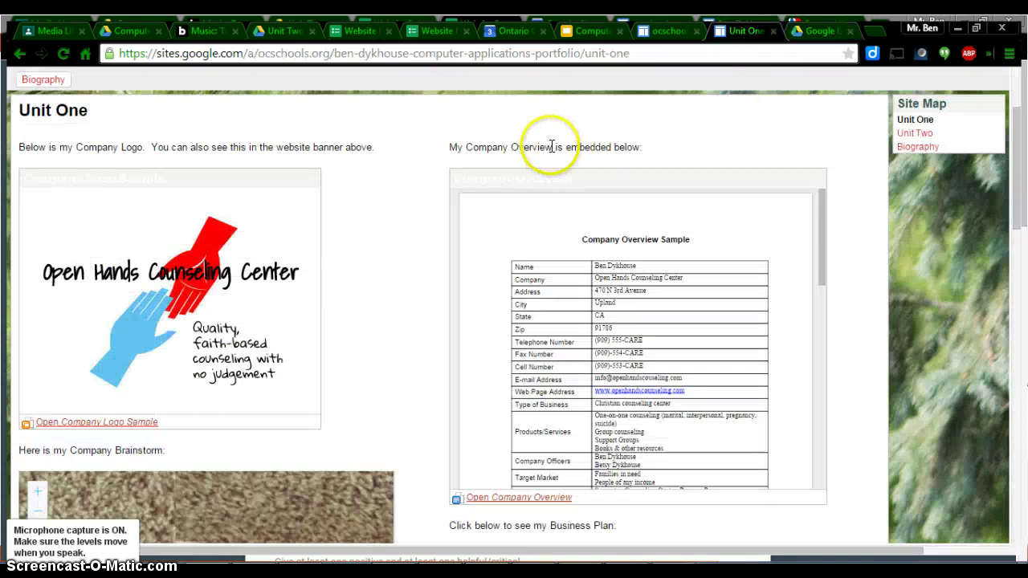
pyautogui.moveTo(553, 147); pyautogui.dragTo(456, 147)
pyautogui.hotkey('shift', 'End')
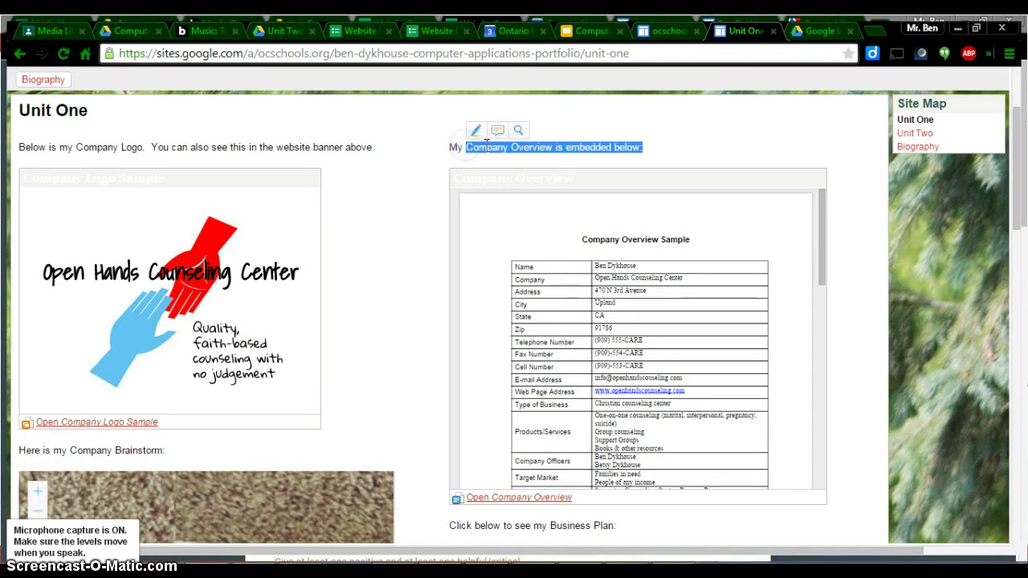
pyautogui.click(487, 143)
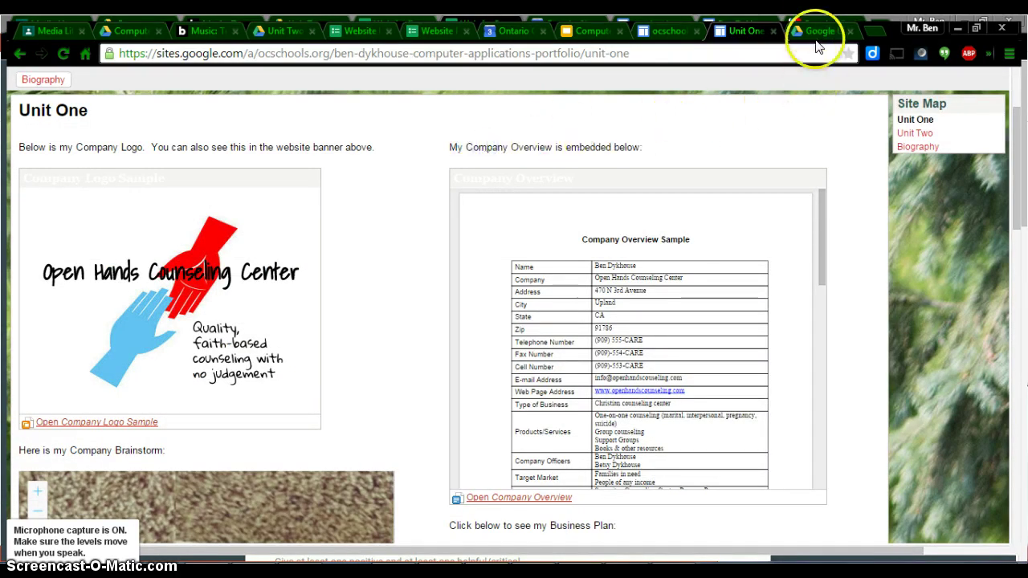
# Step: Back in Google Drive, move the Company Overview document to the Computer Applications Website folder and accept sharing it
pyautogui.click(820, 30)
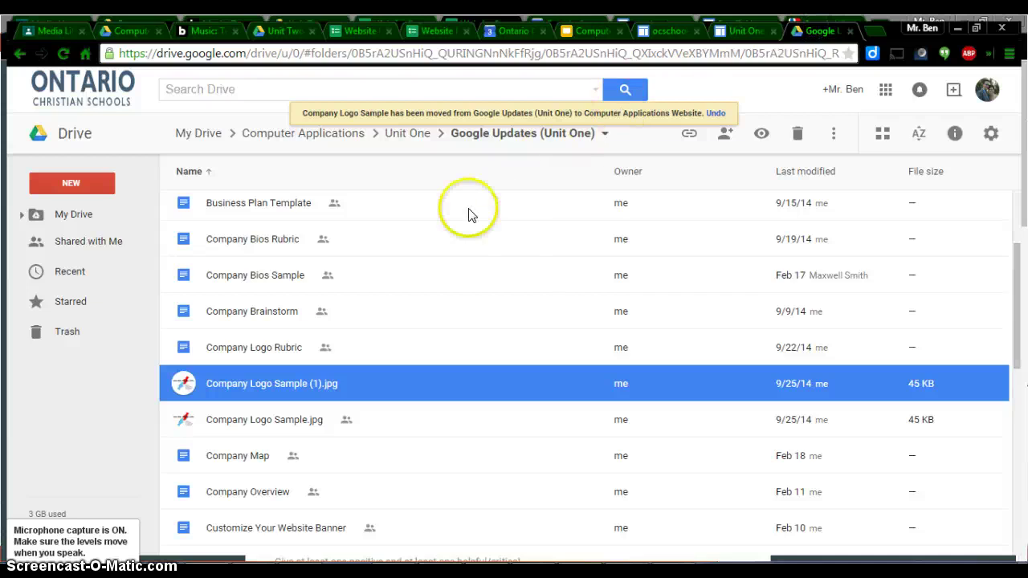
pyautogui.scroll(-1, 265, 289)
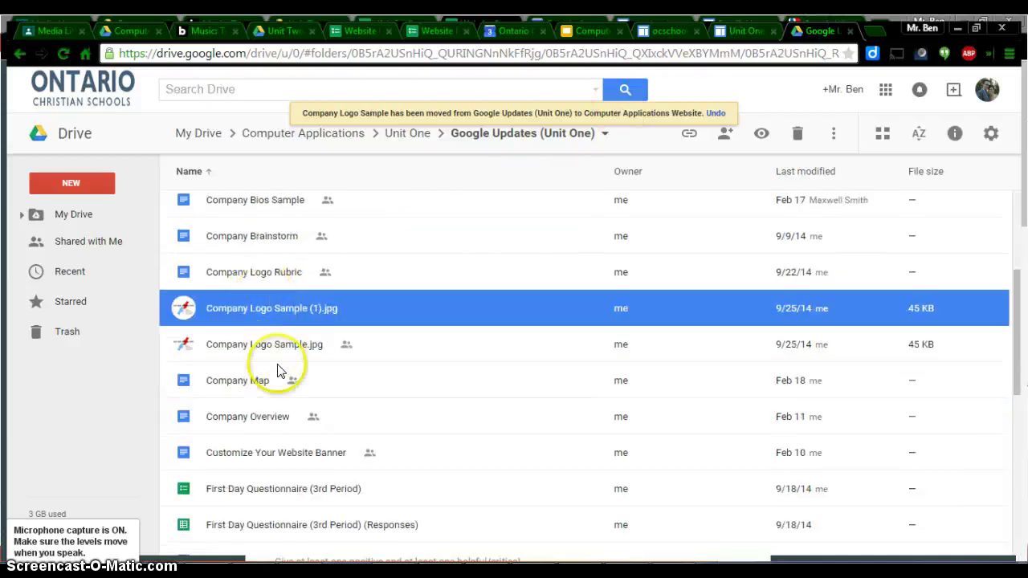
pyautogui.click(271, 421)
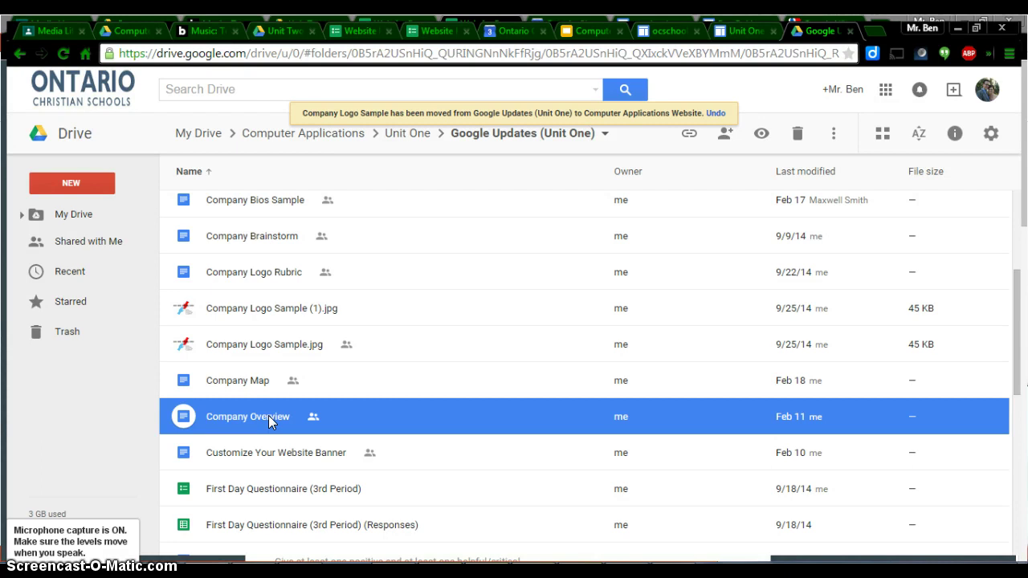
pyautogui.click(269, 417)
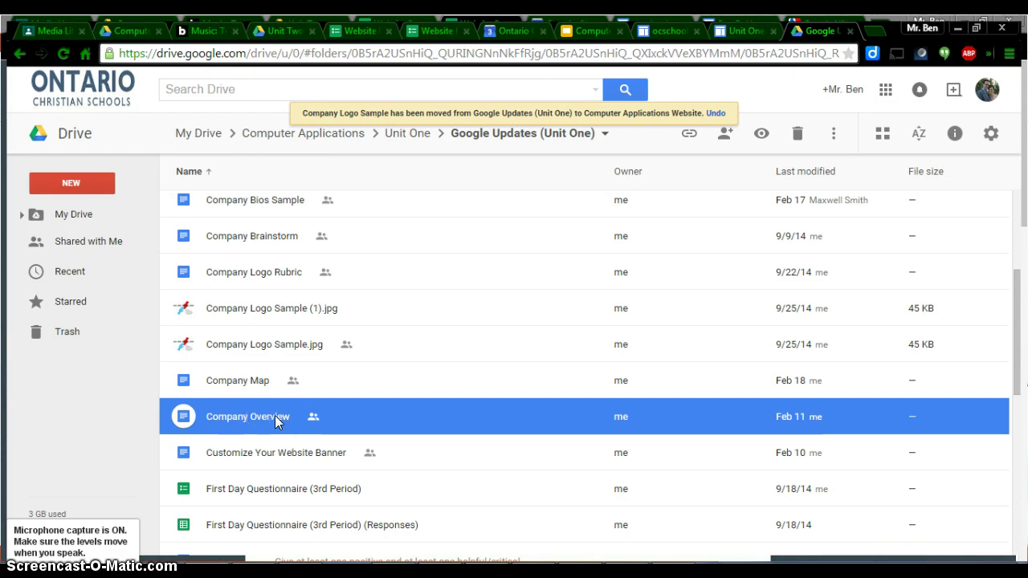
pyautogui.click(837, 135)
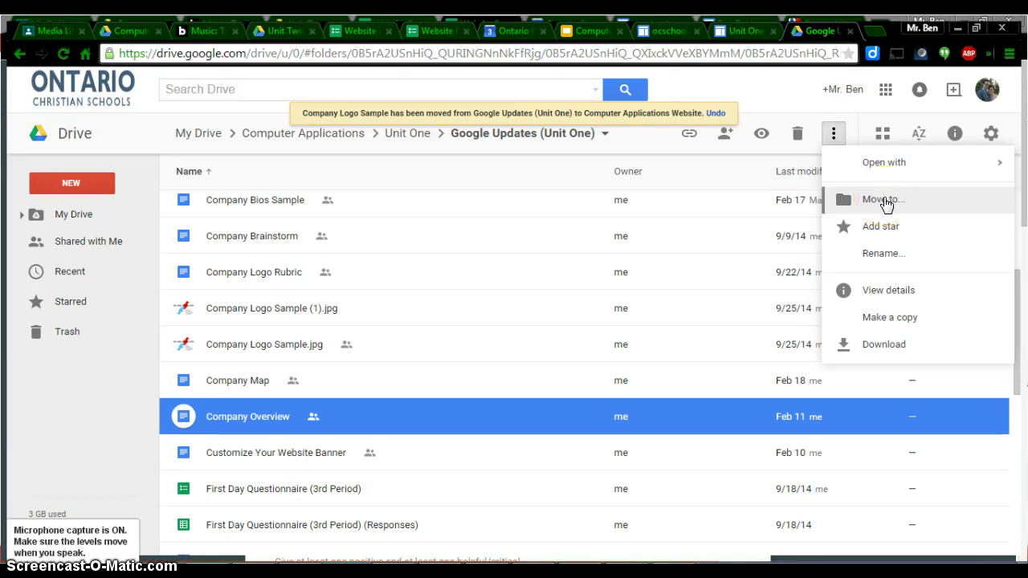
pyautogui.click(885, 203)
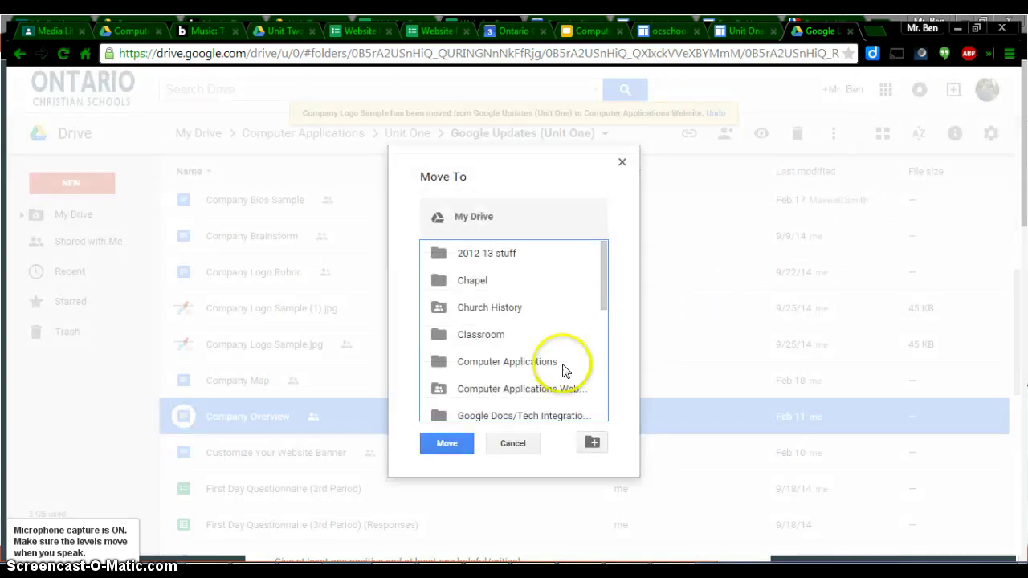
pyautogui.click(553, 392)
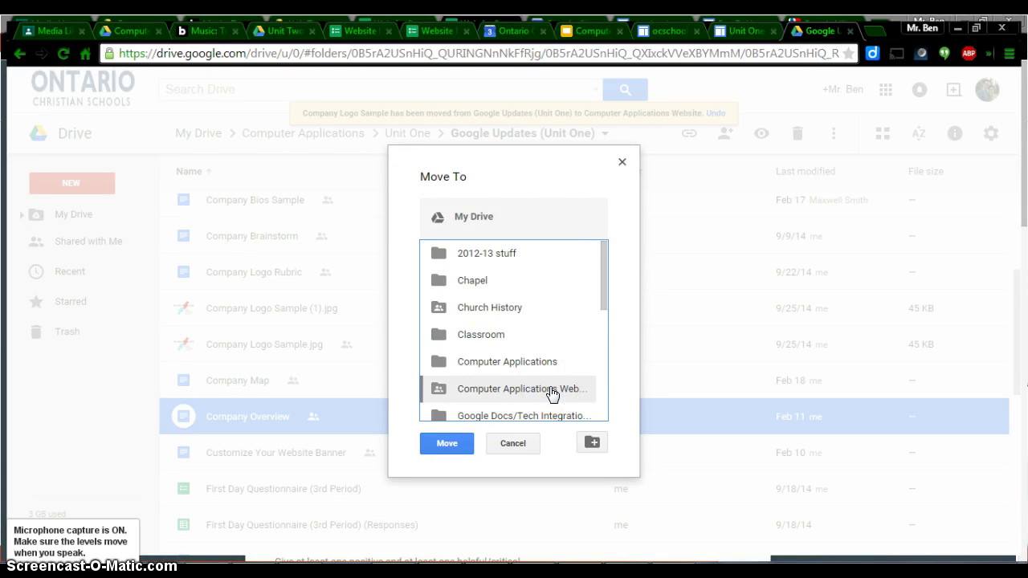
pyautogui.click(552, 394)
pyautogui.click(446, 446)
pyautogui.click(446, 446)
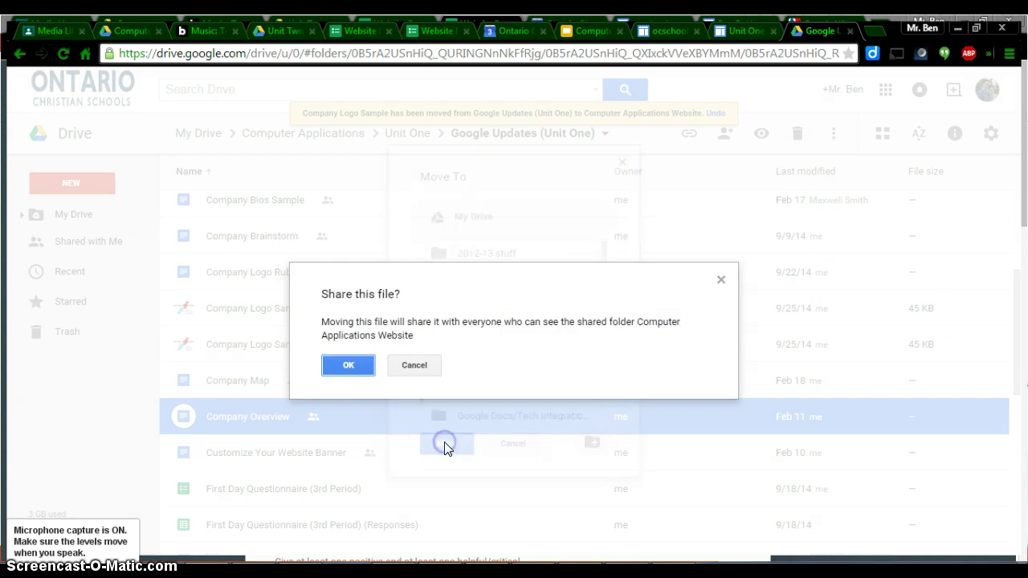
pyautogui.click(367, 379)
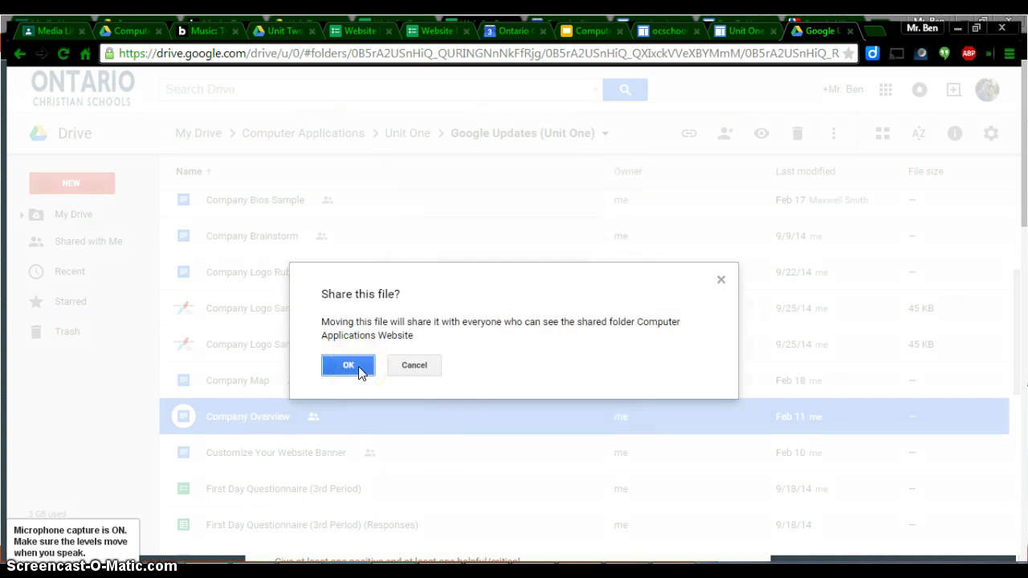
pyautogui.click(359, 368)
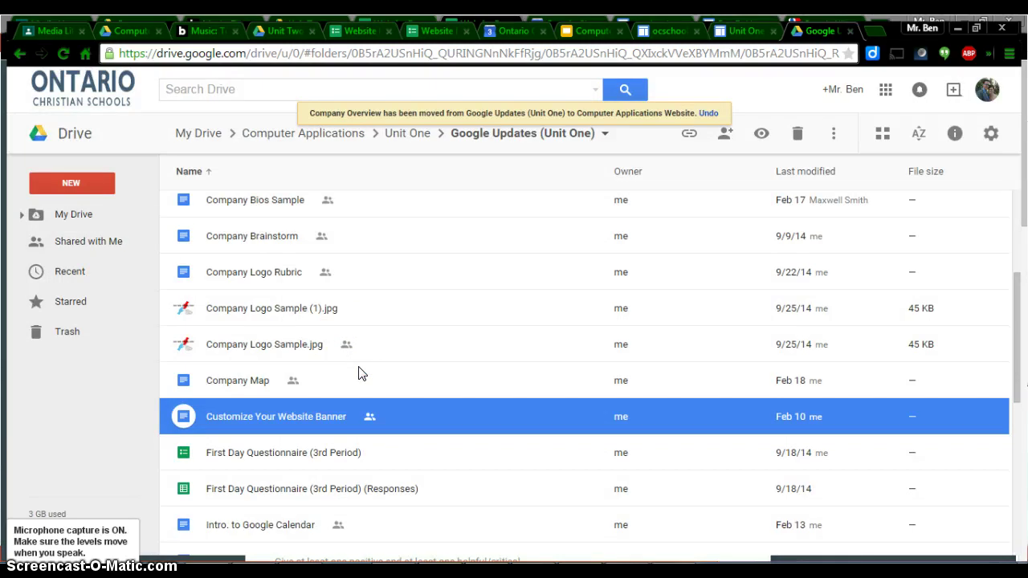
# Step: Check the portfolio's Unit One page for the Business Plan, then return to the Drive folder and locate the Business Plan Sample
pyautogui.click(747, 32)
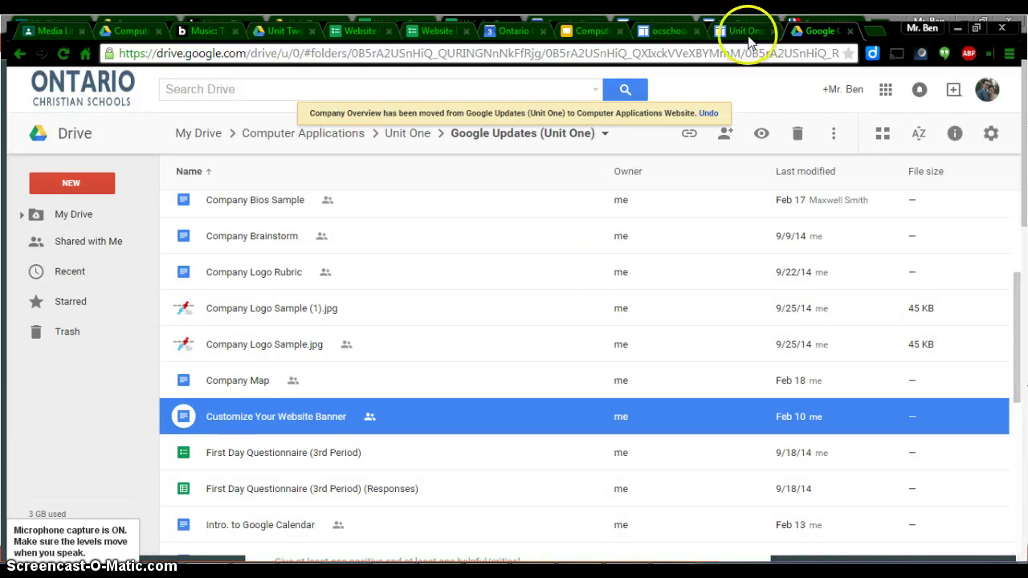
pyautogui.scroll(-1, 447, 272)
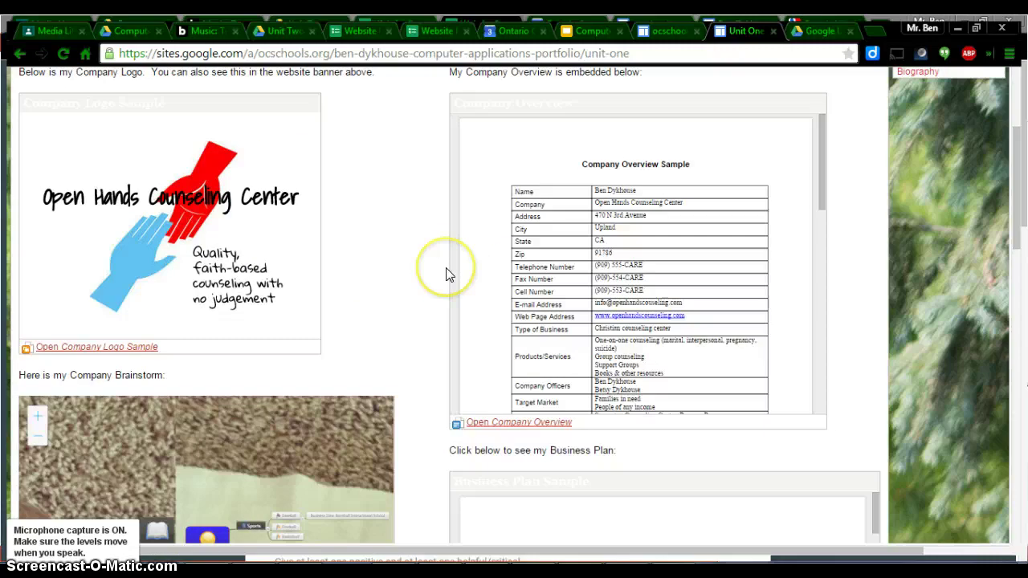
pyautogui.scroll(-3, 448, 271)
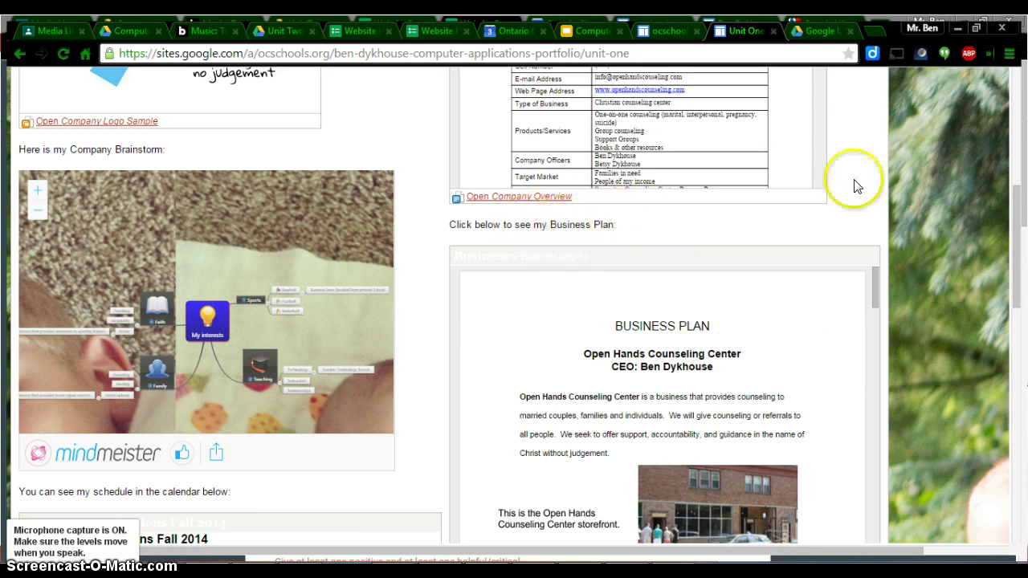
pyautogui.click(814, 32)
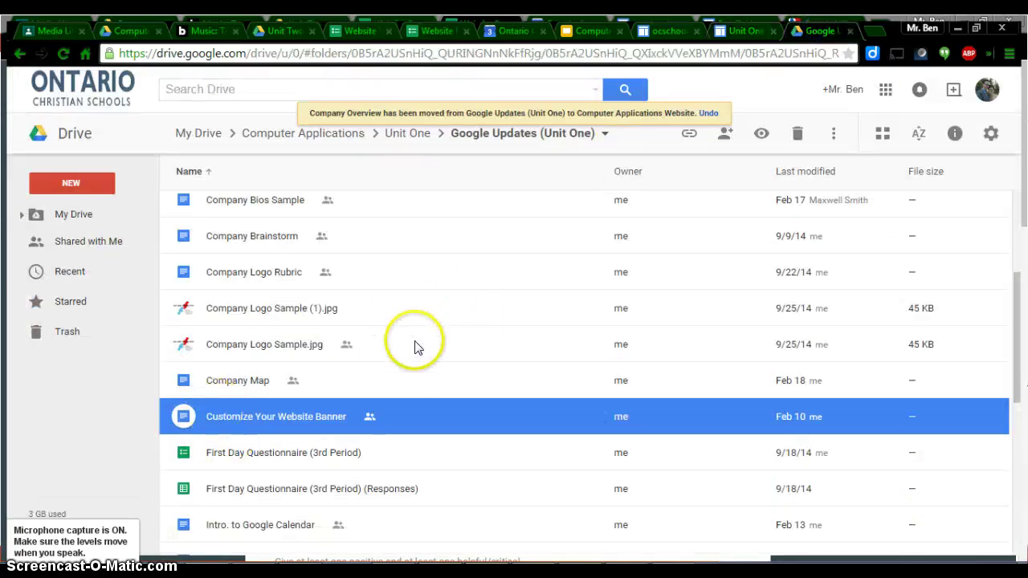
pyautogui.scroll(3, 402, 346)
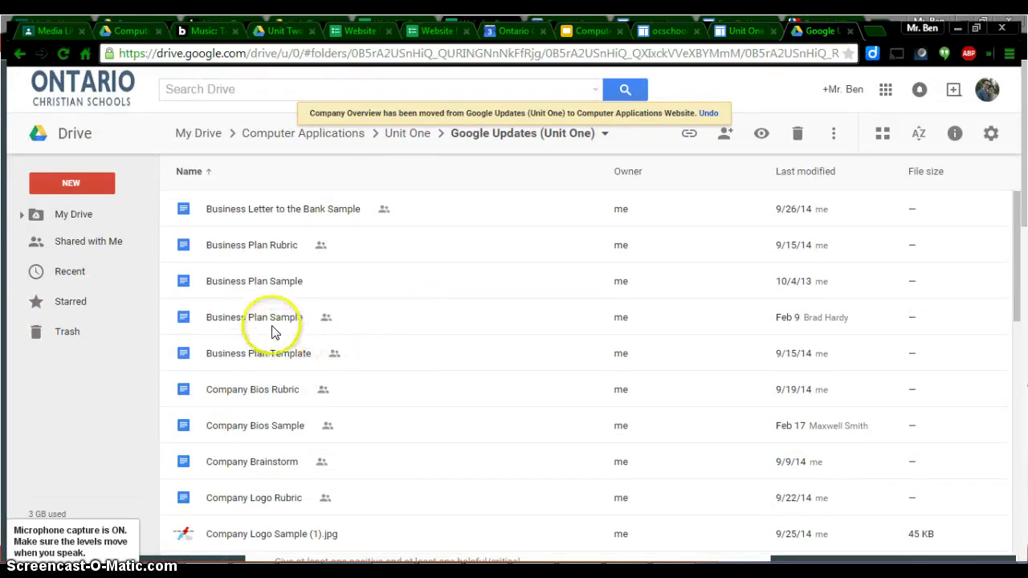
# Step: Move the unshared Business Plan Sample, last modified 10/4/13, to the Computer Applications Website folder and confirm the move
pyautogui.click(272, 282)
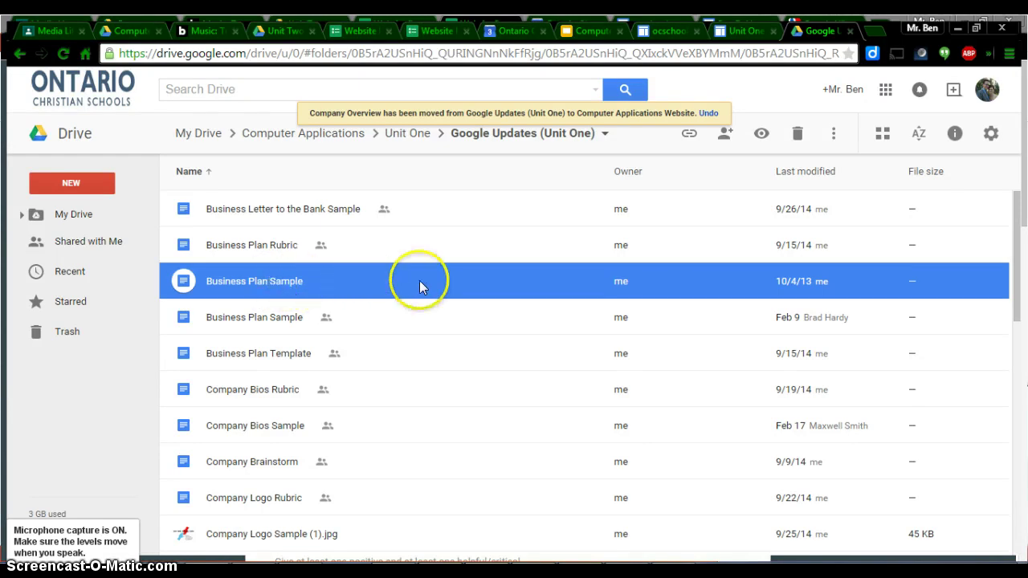
pyautogui.click(834, 135)
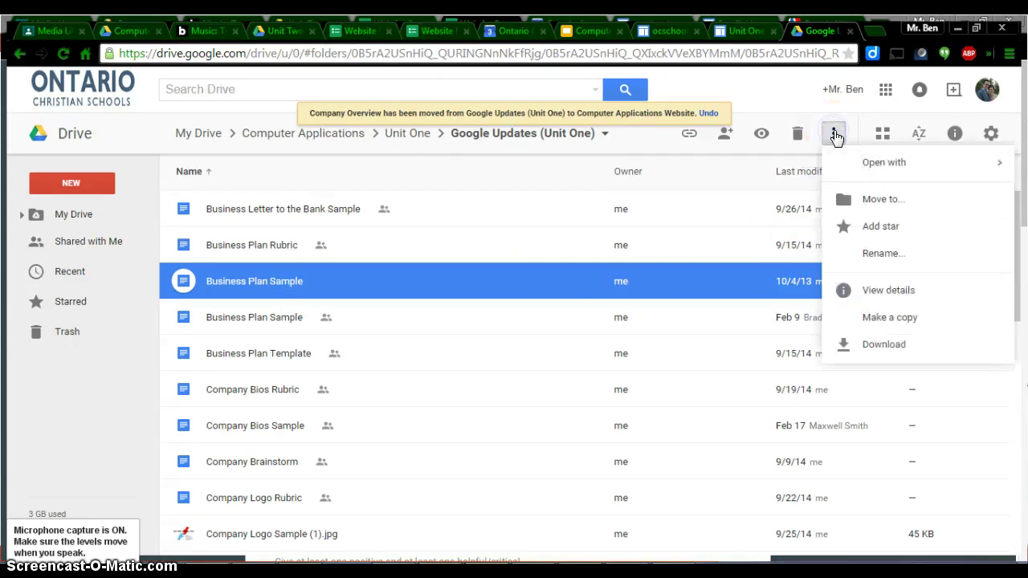
pyautogui.click(872, 202)
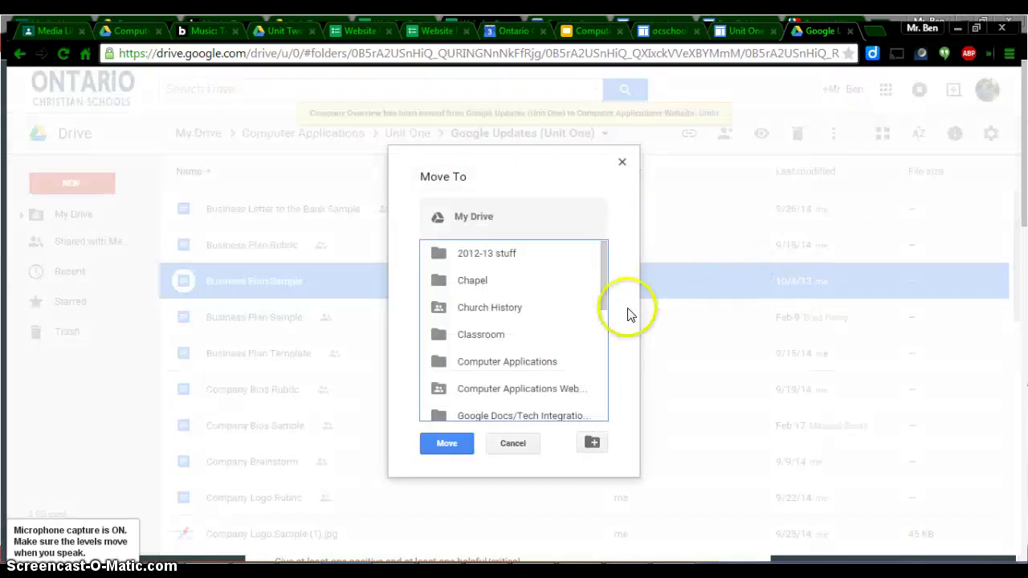
pyautogui.click(544, 393)
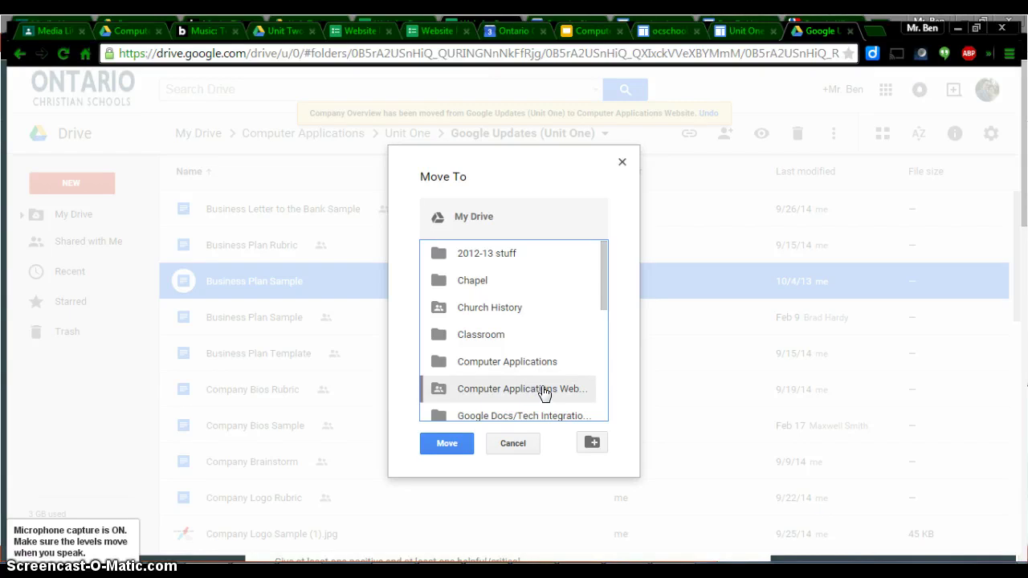
pyautogui.click(447, 448)
pyautogui.click(354, 368)
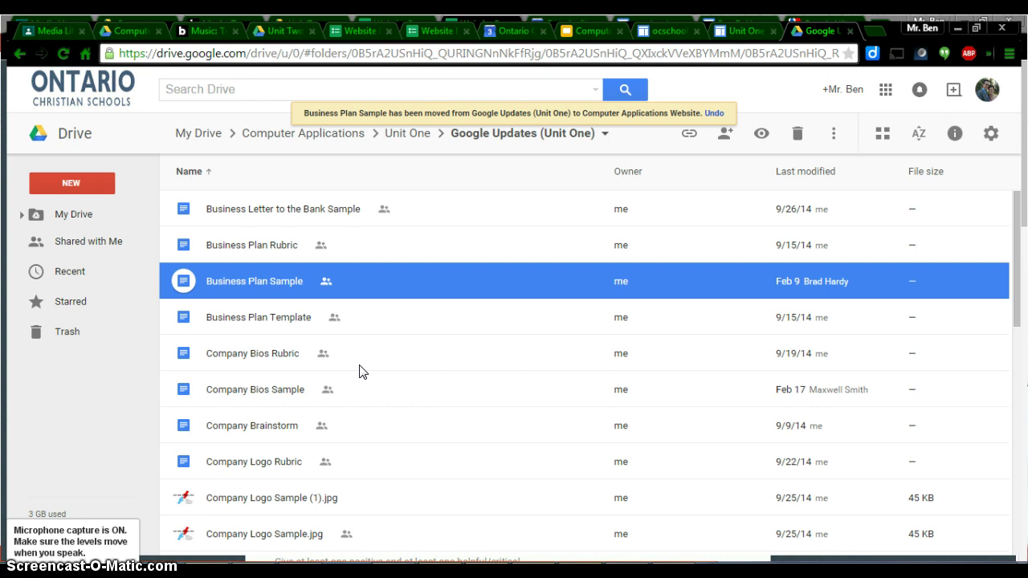
pyautogui.click(343, 509)
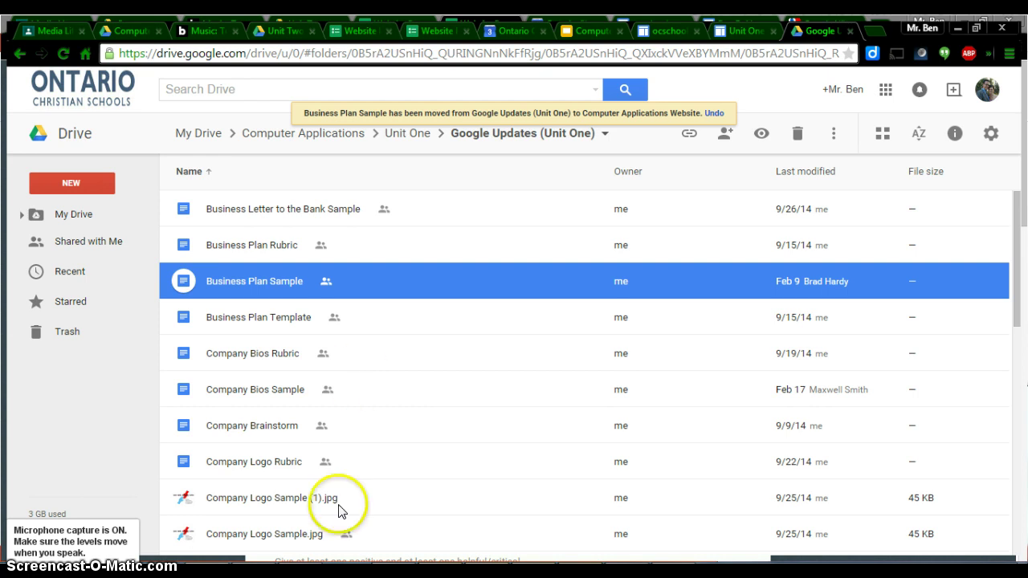